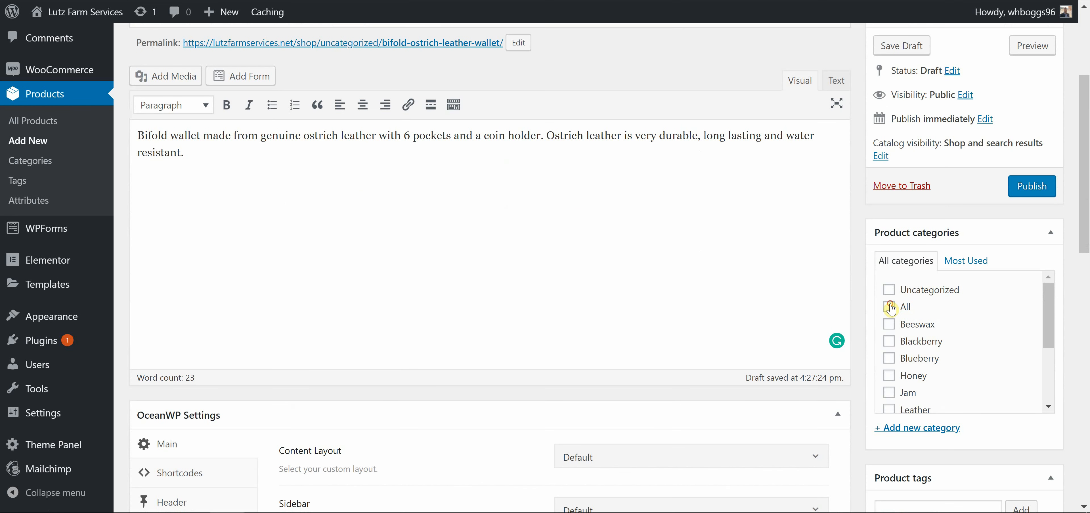
Assign the wallet product to the All, Leather and Ostrich product categories
{"action": "left_click", "coordinate": [890, 306]}
{"action": "left_click_drag", "start_coordinate": [1051, 302], "coordinate": [1052, 300]}
{"action": "left_click_drag", "start_coordinate": [1053, 293], "coordinate": [1041, 336]}
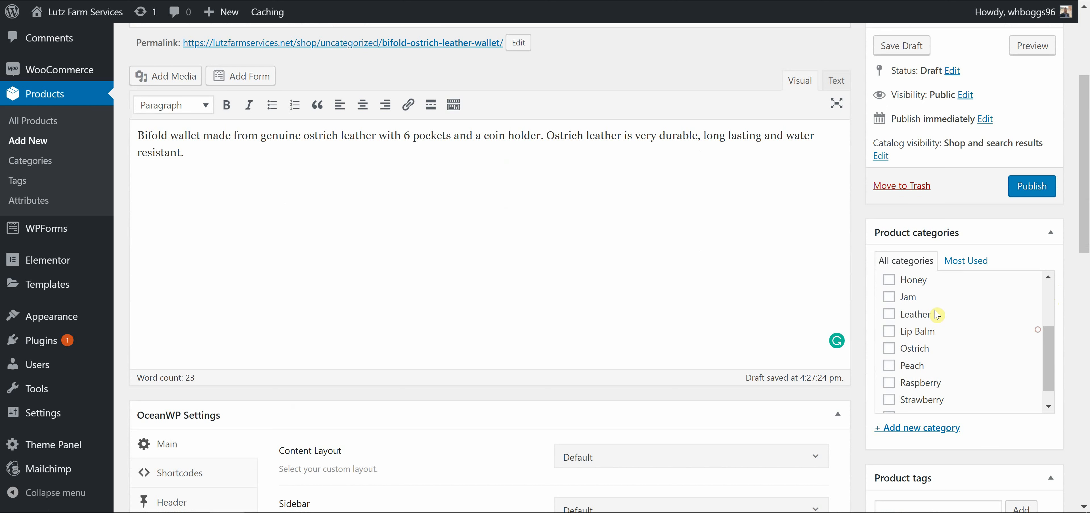
{"action": "left_click", "coordinate": [916, 314]}
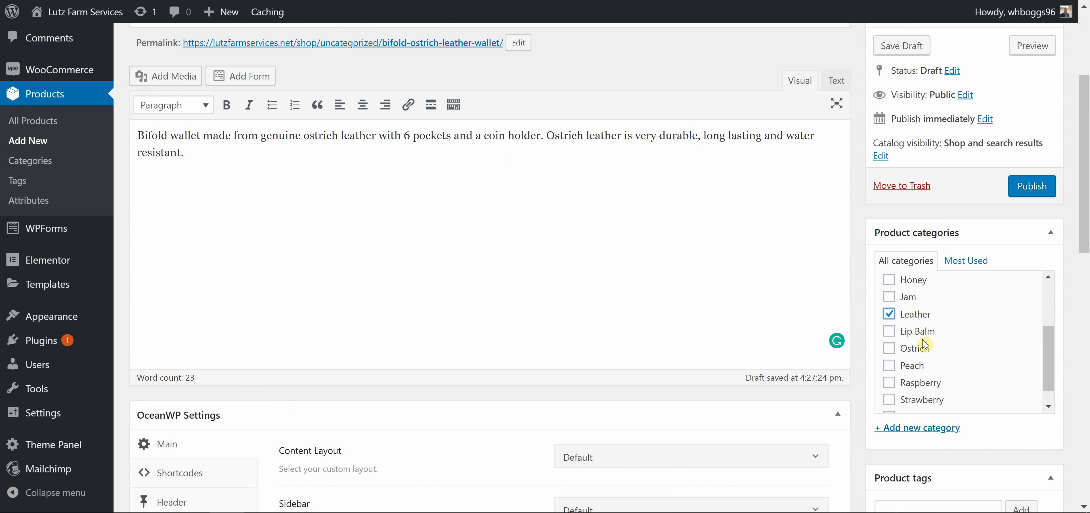
{"action": "left_click", "coordinate": [910, 349]}
Add the product tags Ostrich, Leather and Bifold Wallet
{"action": "scroll", "coordinate": [842, 360], "scroll_direction": "down", "scroll_amount": 3}
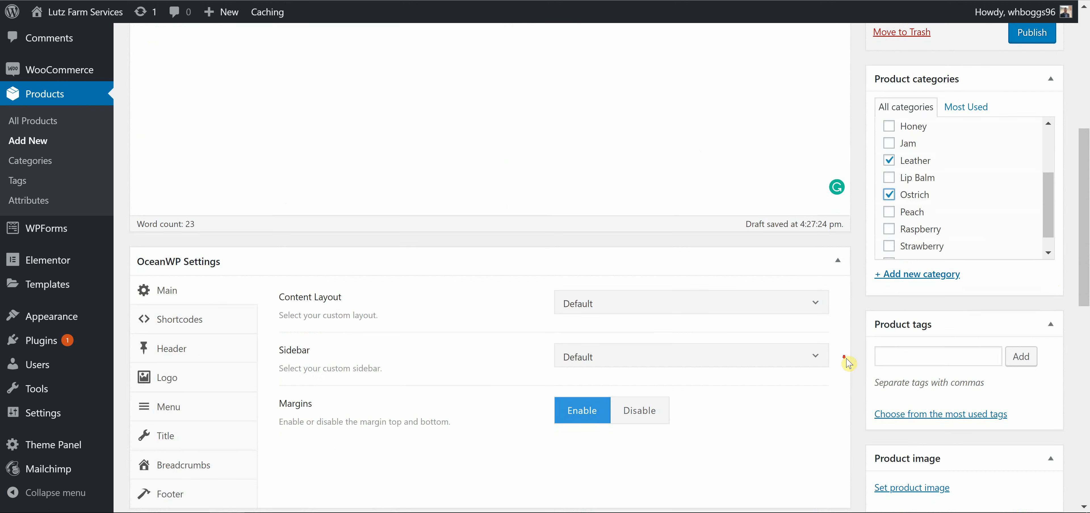
{"action": "left_click", "coordinate": [906, 358]}
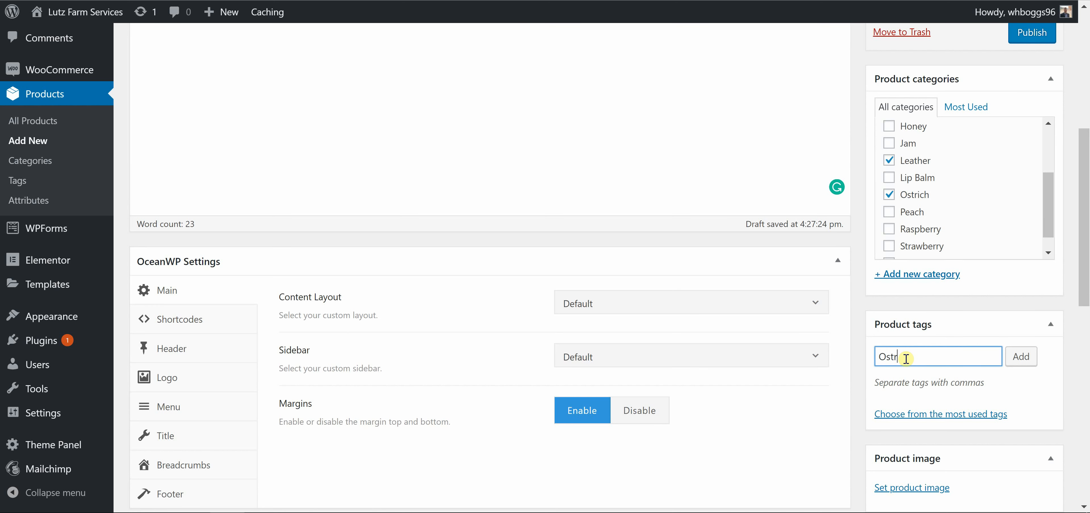
{"action": "type", "text": "Ostrich, "}
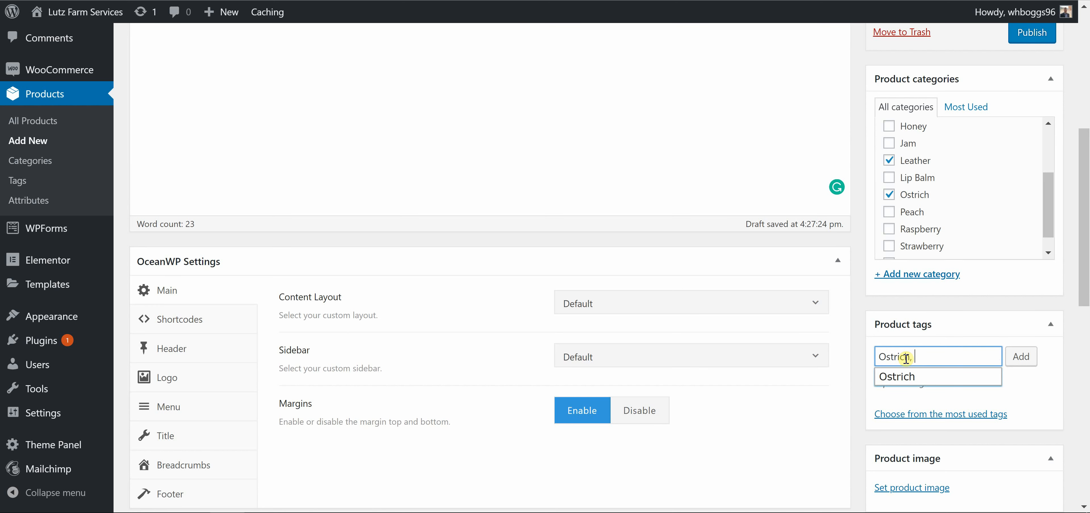
{"action": "type", "text": "Leather, Bifold "}
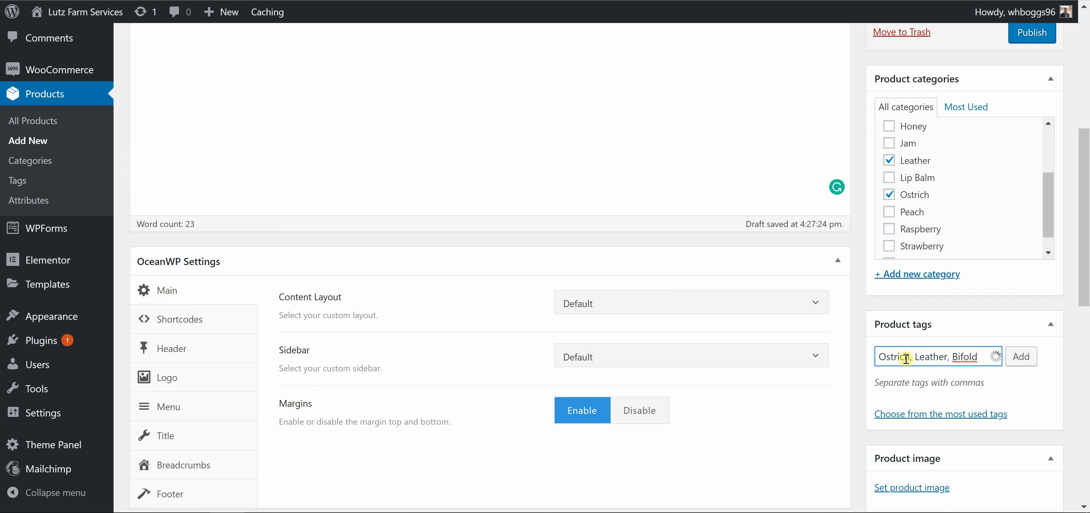
{"action": "type", "text": "Wallet"}
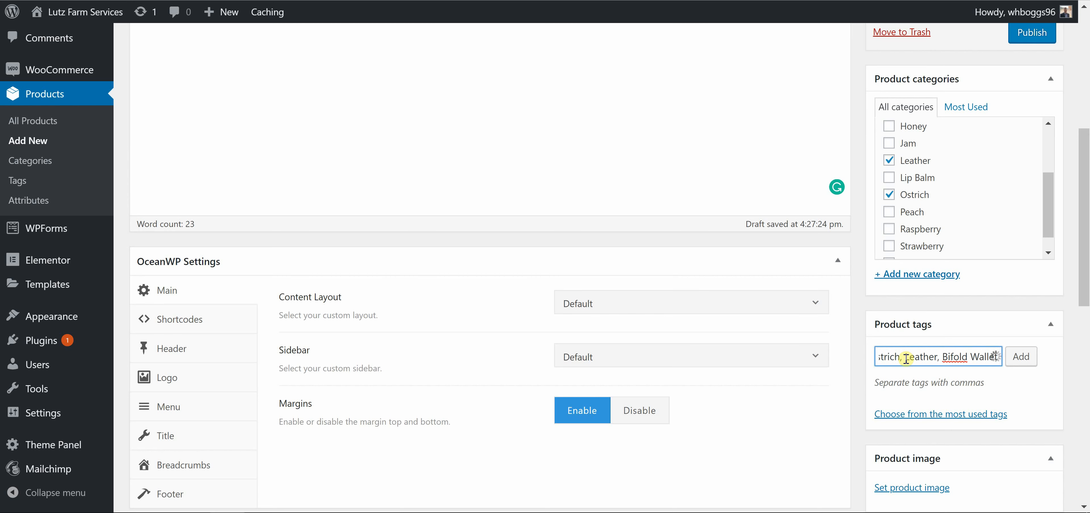
{"action": "key", "text": "Return"}
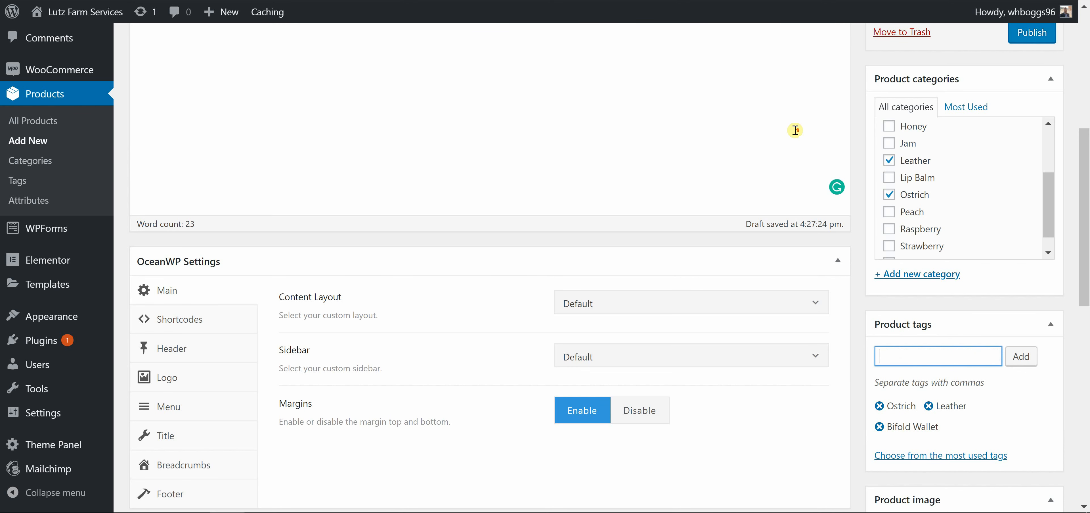
Shorten the product's permalink slug to bifold-ostrich-wallet by removing the word leather
{"action": "scroll", "coordinate": [795, 131], "scroll_direction": "up", "scroll_amount": 5}
{"action": "scroll", "coordinate": [797, 134], "scroll_direction": "up", "scroll_amount": 2}
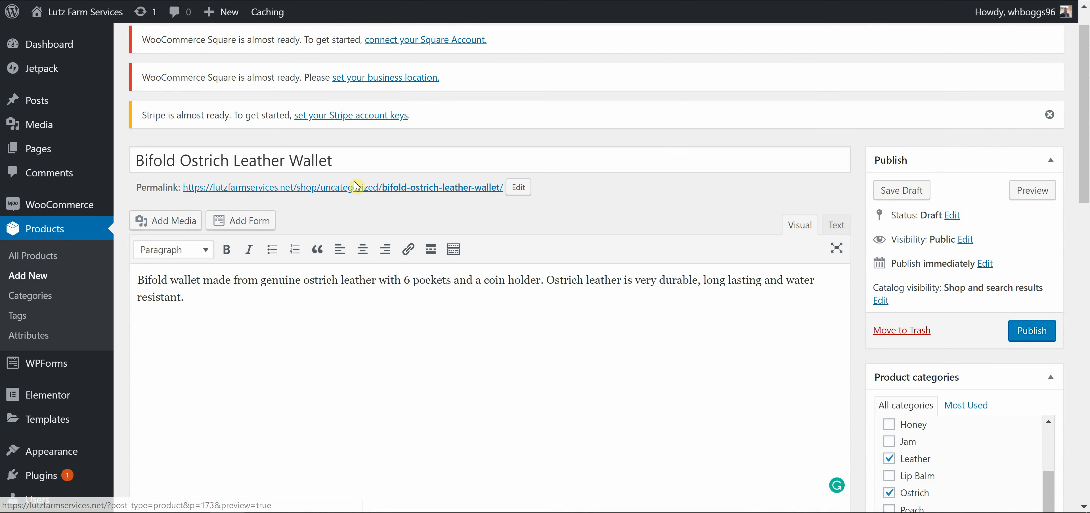
{"action": "left_click", "coordinate": [518, 187]}
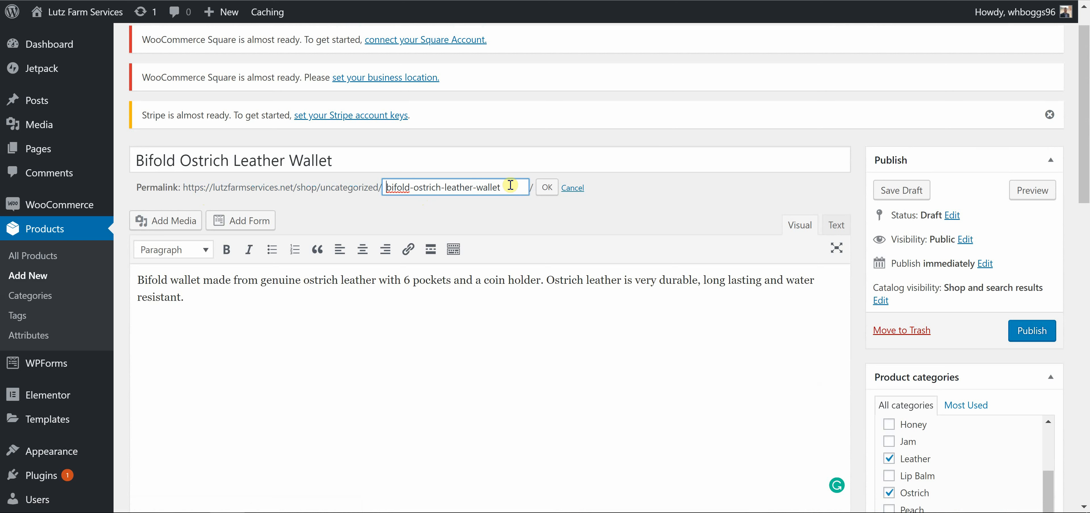
{"action": "double_click", "coordinate": [457, 187]}
{"action": "key", "text": "BackSpace"}
{"action": "key", "text": "BackSpace"}
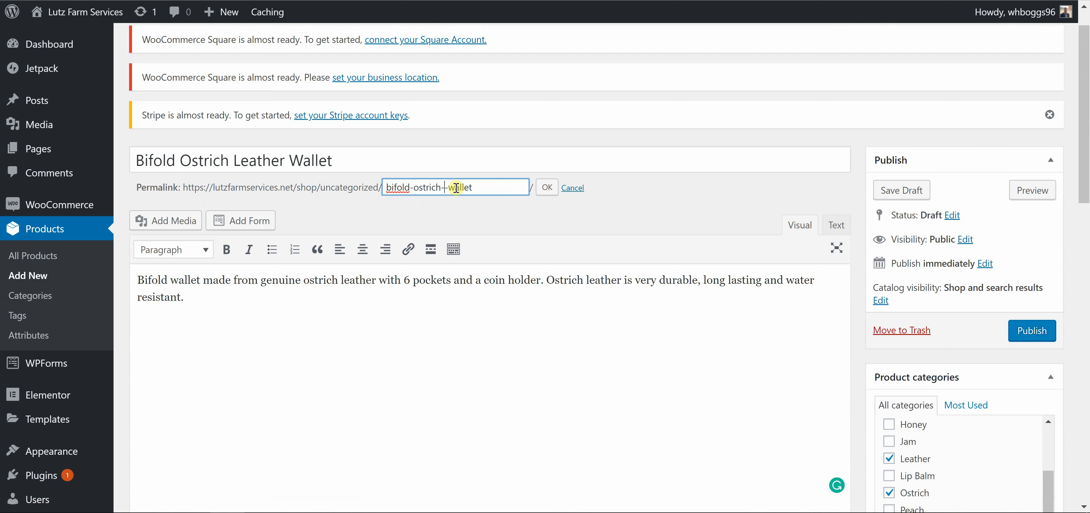
{"action": "left_click", "coordinate": [546, 189]}
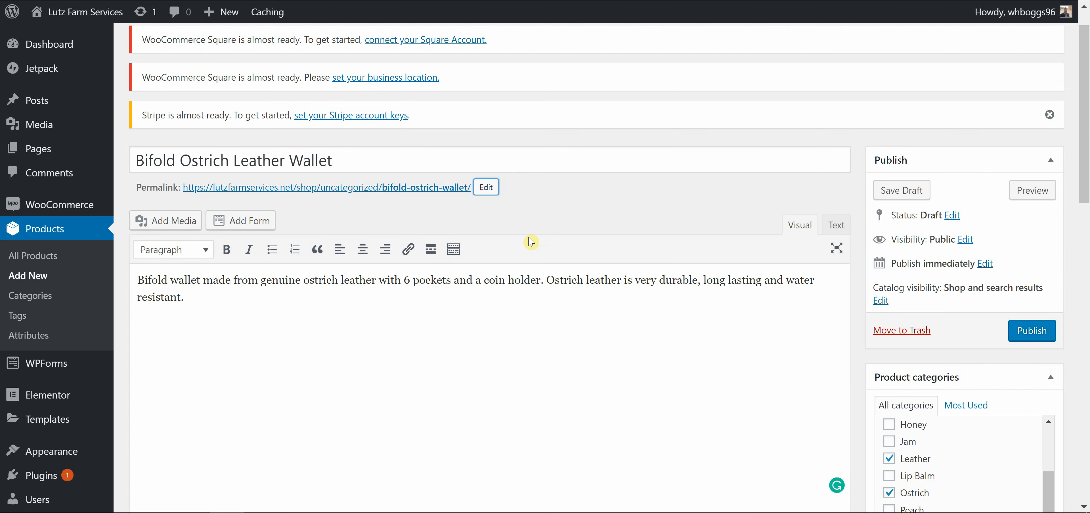
Set the product type in the product data to Variable product
{"action": "scroll", "coordinate": [533, 216], "scroll_direction": "down", "scroll_amount": 10}
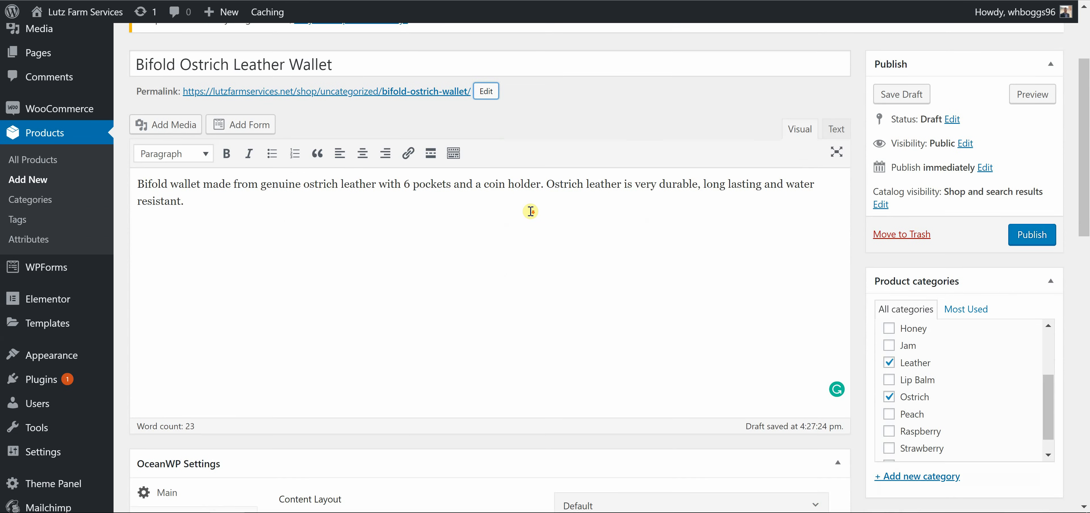
{"action": "scroll", "coordinate": [533, 216], "scroll_direction": "down", "scroll_amount": 3}
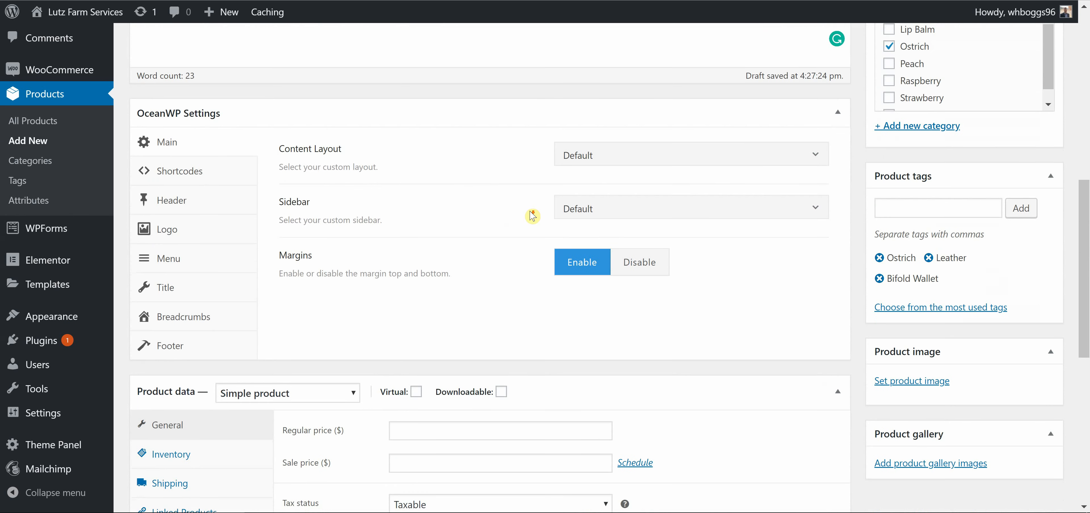
{"action": "scroll", "coordinate": [532, 216], "scroll_direction": "down", "scroll_amount": 1}
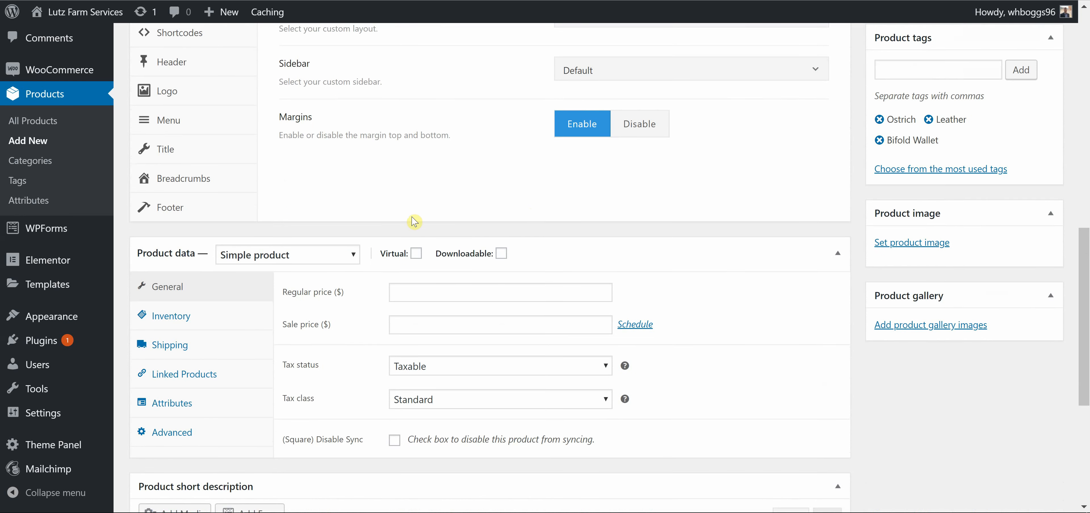
{"action": "left_click", "coordinate": [342, 254]}
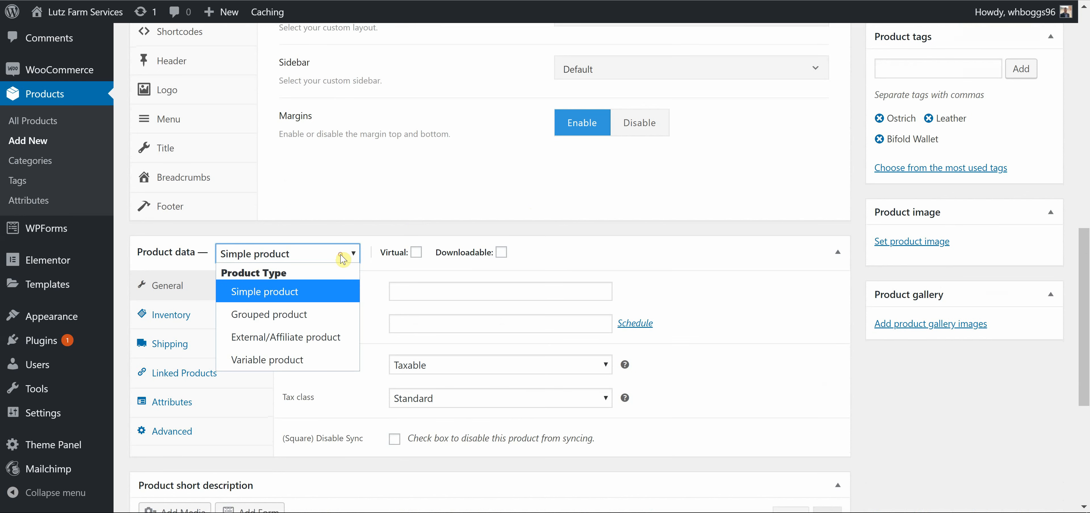
{"action": "left_click", "coordinate": [326, 360]}
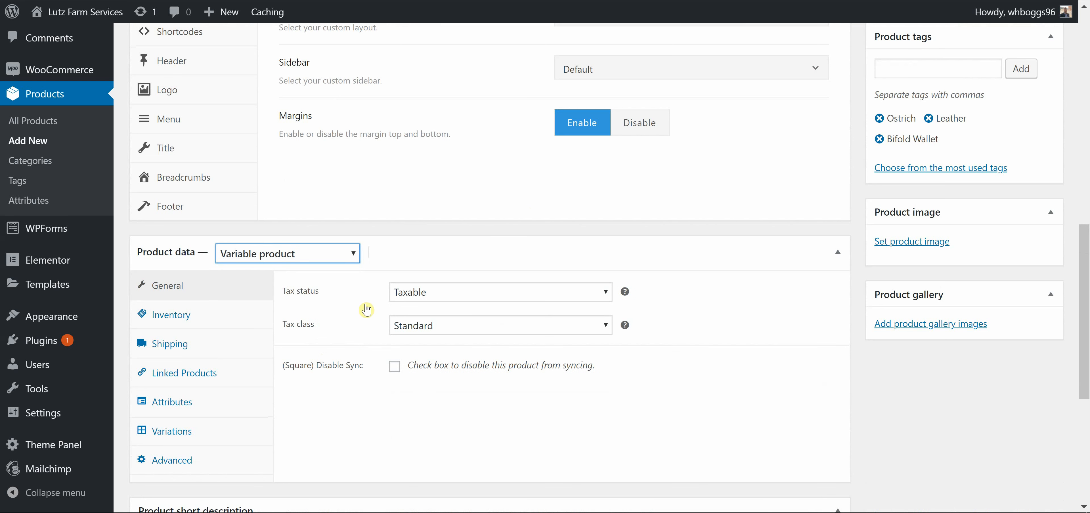
Add a custom product attribute named Color to the product data
{"action": "scroll", "coordinate": [267, 294], "scroll_direction": "down", "scroll_amount": 2}
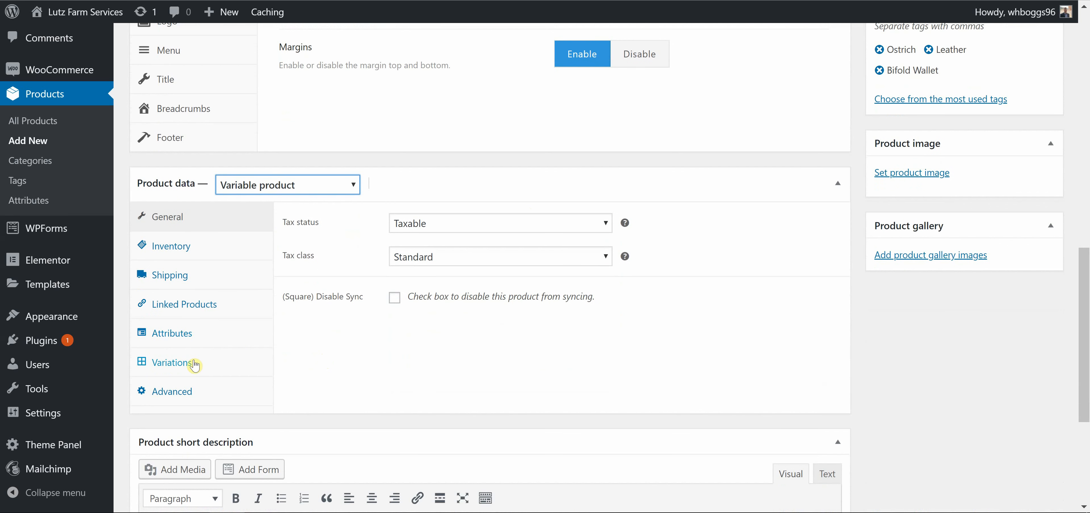
{"action": "left_click", "coordinate": [207, 338]}
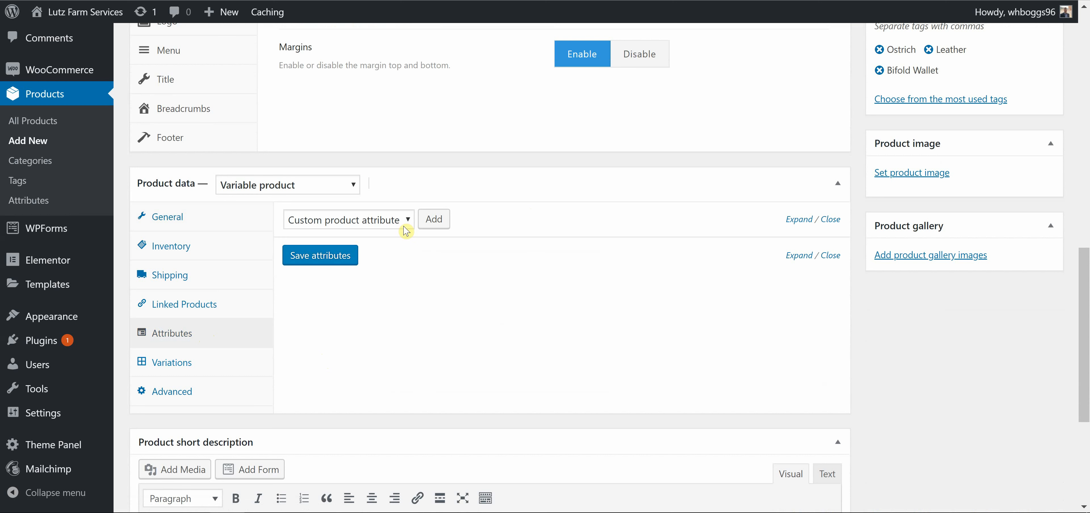
{"action": "left_click", "coordinate": [426, 224]}
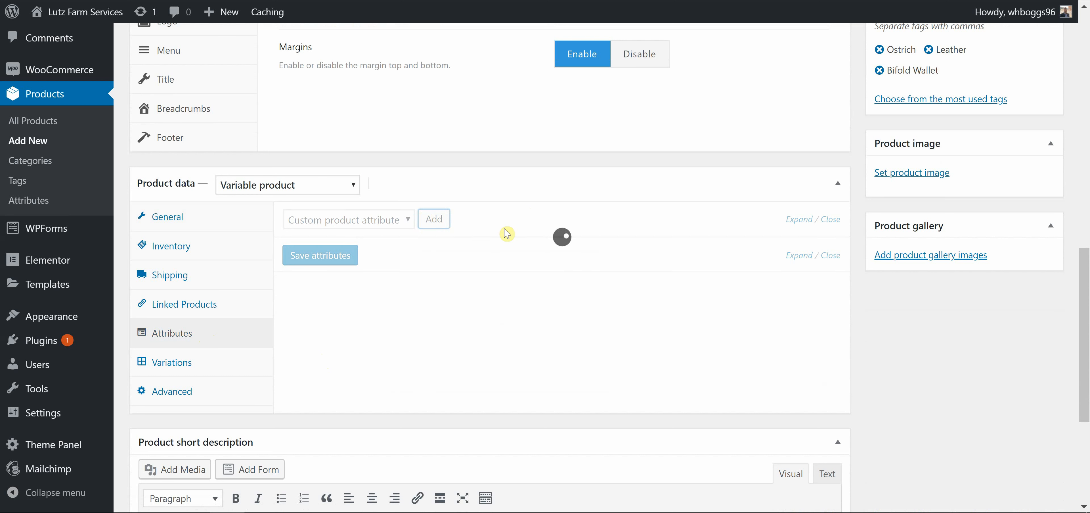
{"action": "left_click", "coordinate": [373, 301]}
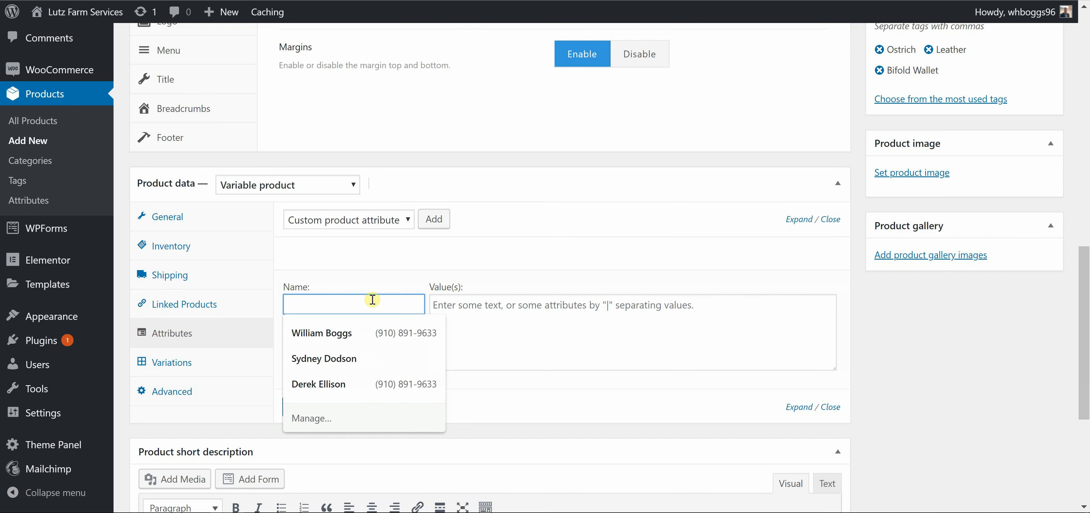
{"action": "type", "text": "Color"}
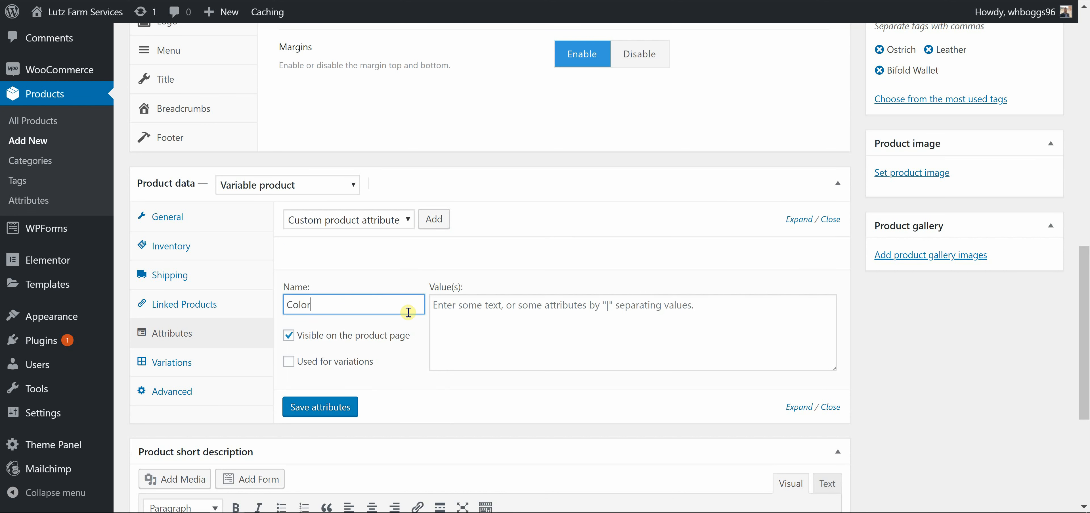
Enter Light Brown | Tan as the values of the Color attribute
{"action": "left_click", "coordinate": [491, 297]}
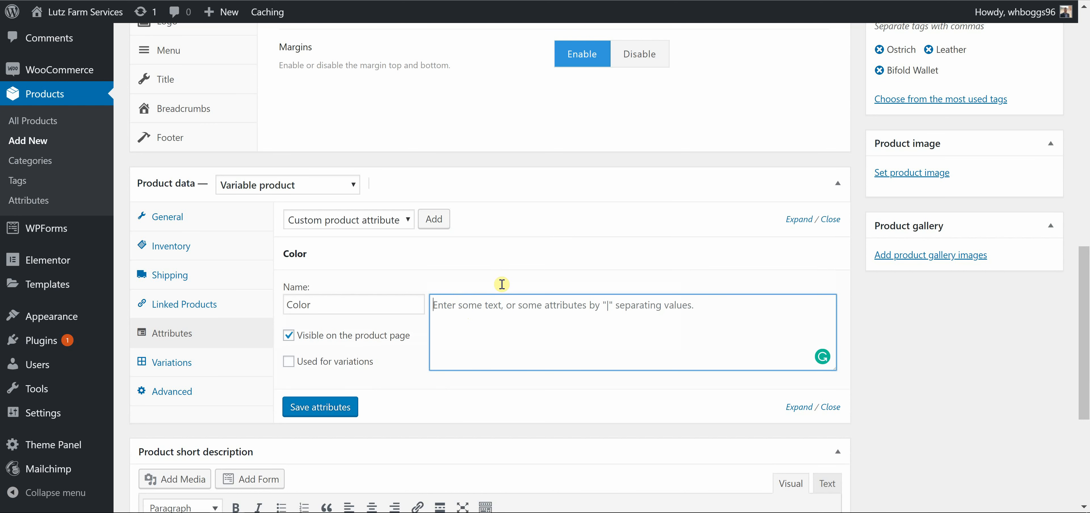
{"action": "type", "text": "L"}
{"action": "key", "text": "BackSpace"}
{"action": "key", "text": "BackSpace"}
{"action": "key", "text": "BackSpace"}
{"action": "key", "text": "BackSpace"}
{"action": "key", "text": "BackSpace"}
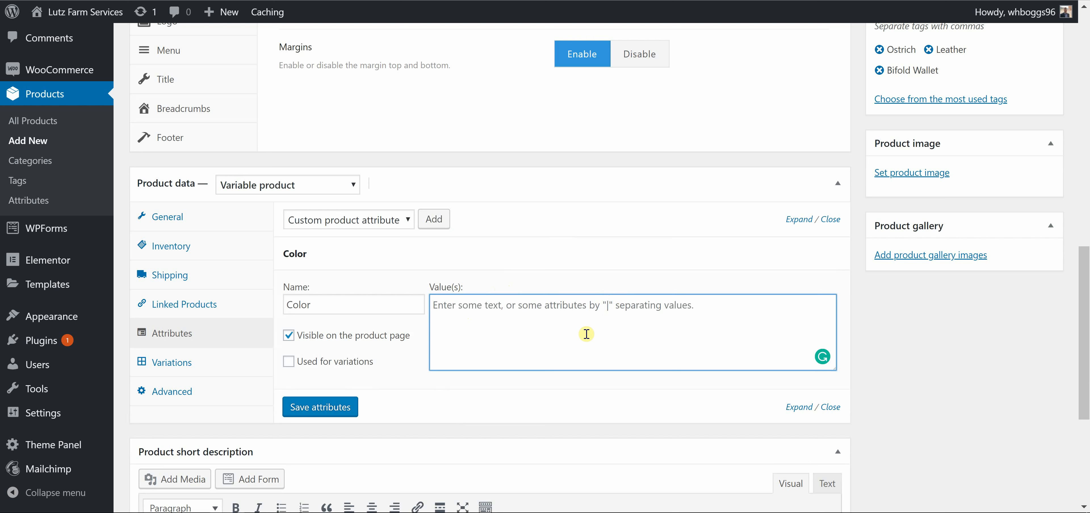
{"action": "type", "text": "Light Brown | Tan"}
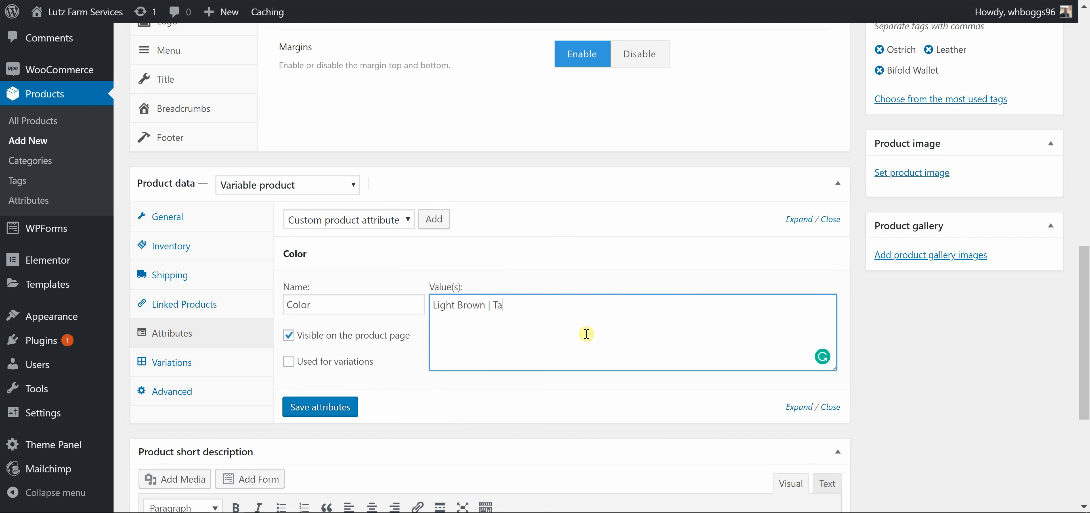
Enable the Color attribute for variations and save it, reopening its details to check them
{"action": "left_click", "coordinate": [330, 372]}
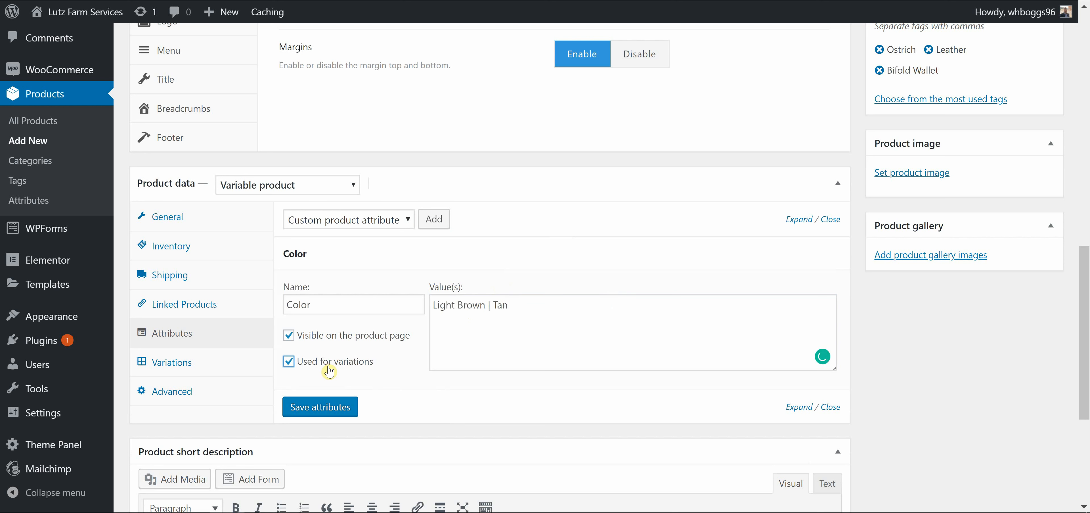
{"action": "left_click", "coordinate": [329, 404]}
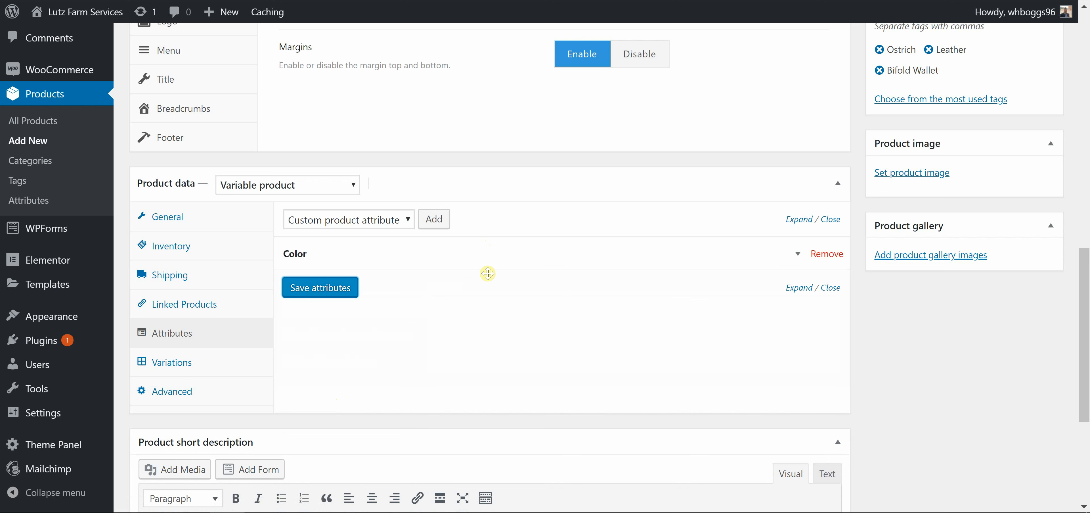
{"action": "left_click", "coordinate": [521, 257]}
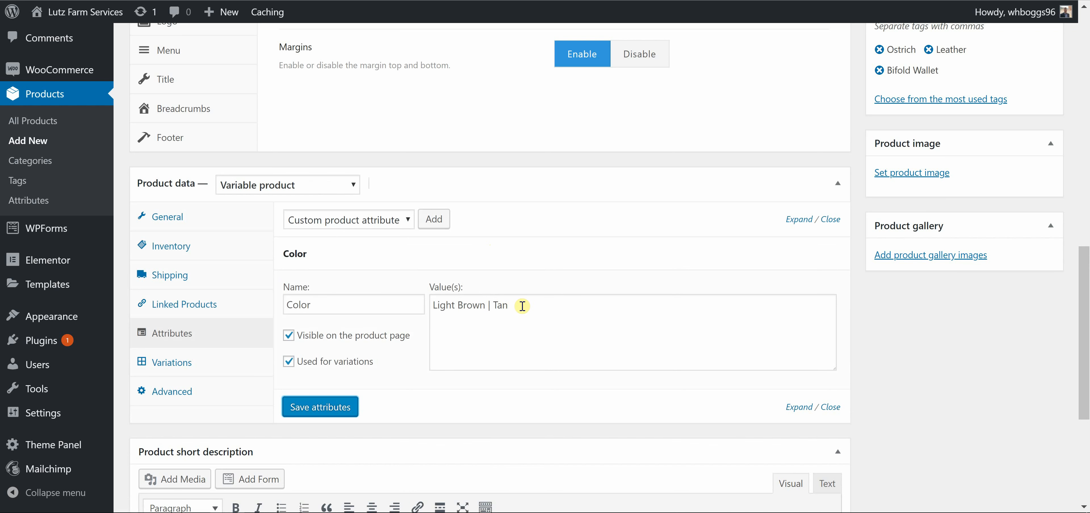
Create the product's variations from all attributes and accept the resulting dialogs
{"action": "left_click", "coordinate": [196, 367]}
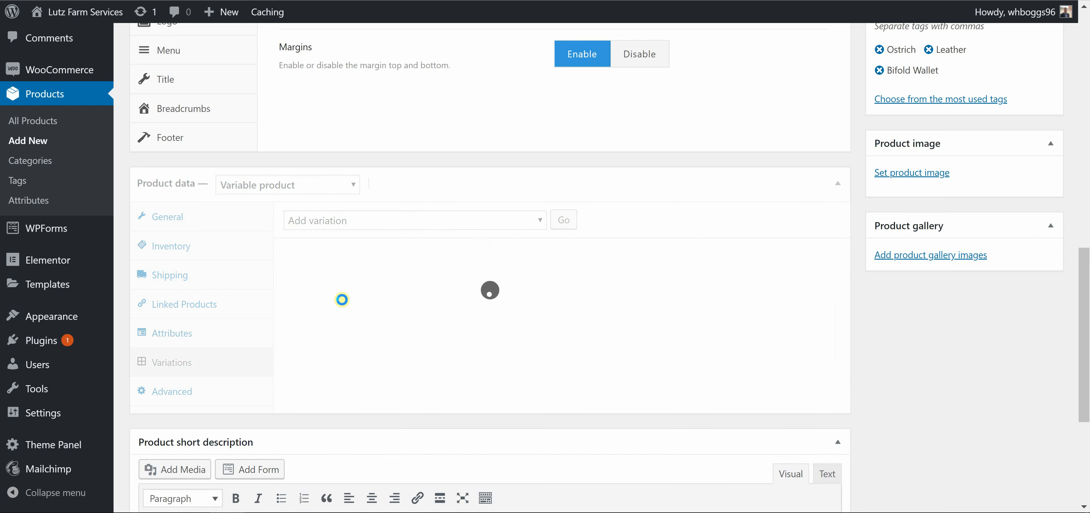
{"action": "left_click", "coordinate": [467, 223]}
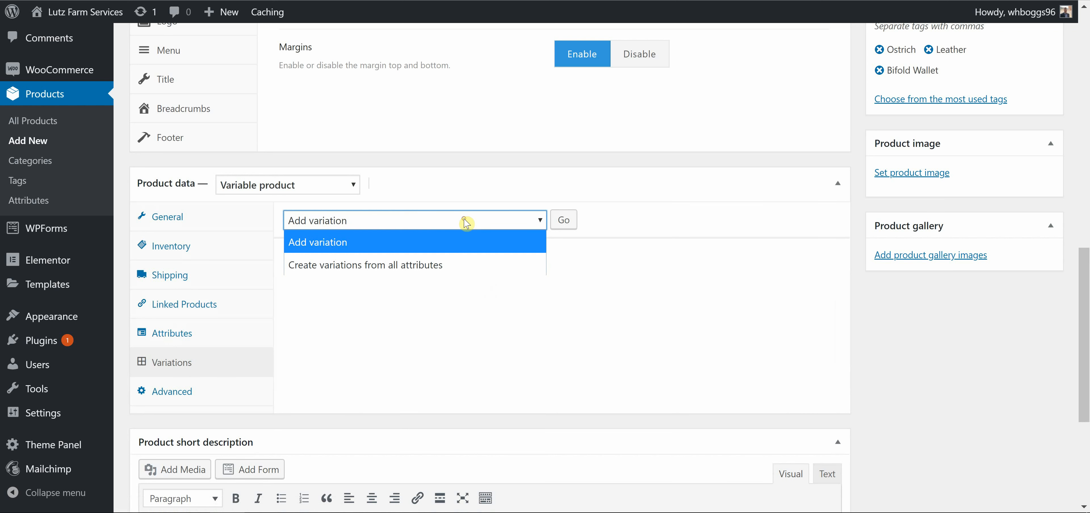
{"action": "left_click", "coordinate": [456, 264]}
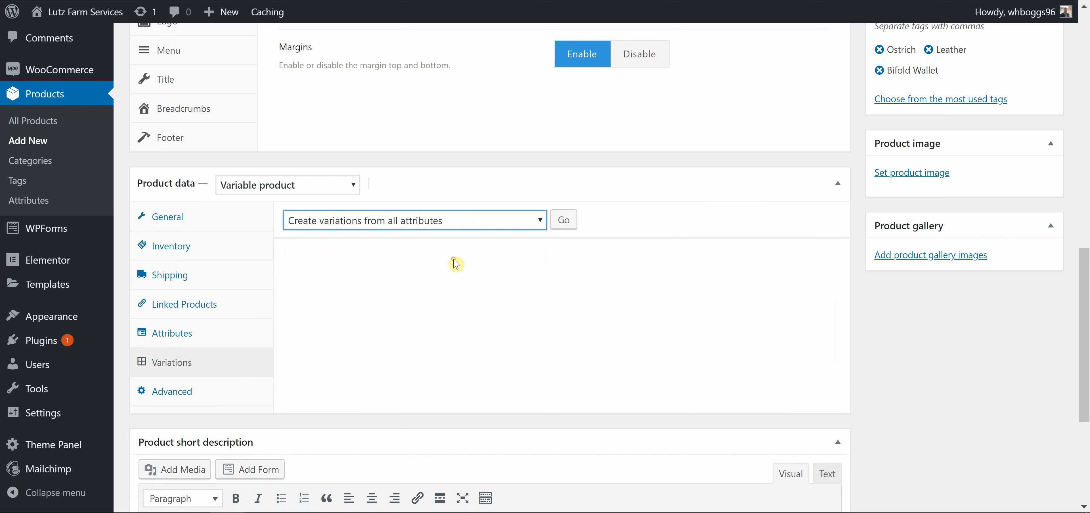
{"action": "left_click", "coordinate": [568, 221]}
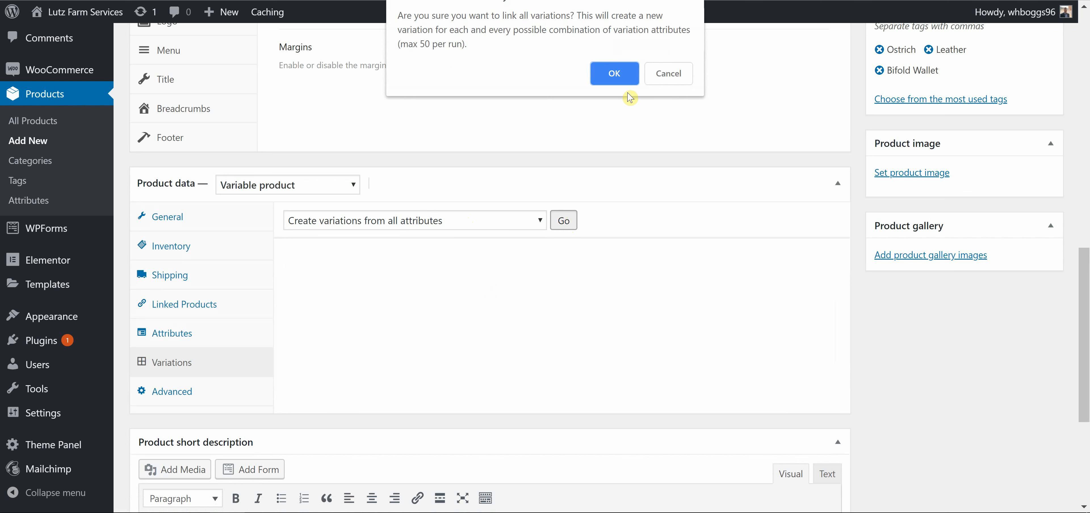
{"action": "left_click", "coordinate": [616, 75]}
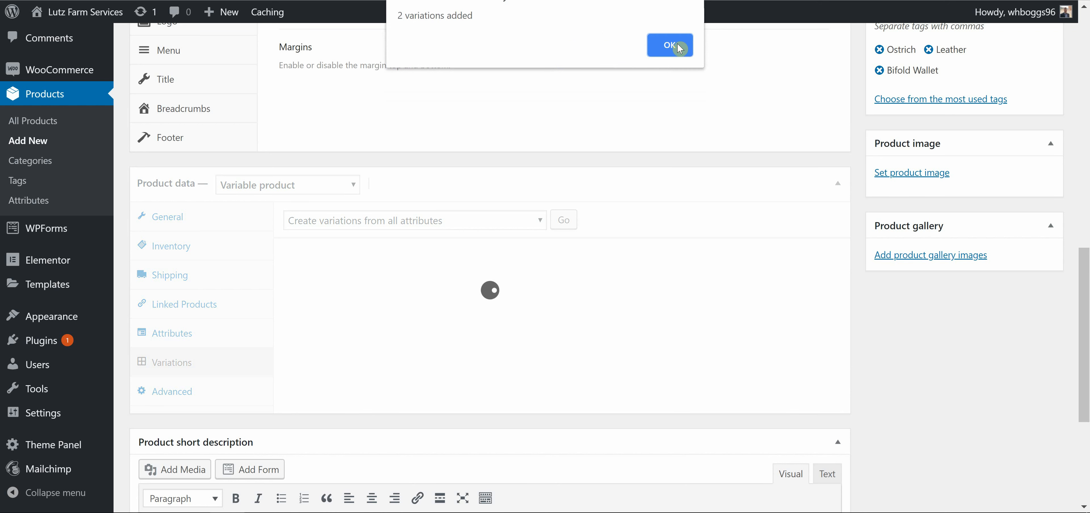
{"action": "left_click", "coordinate": [680, 47]}
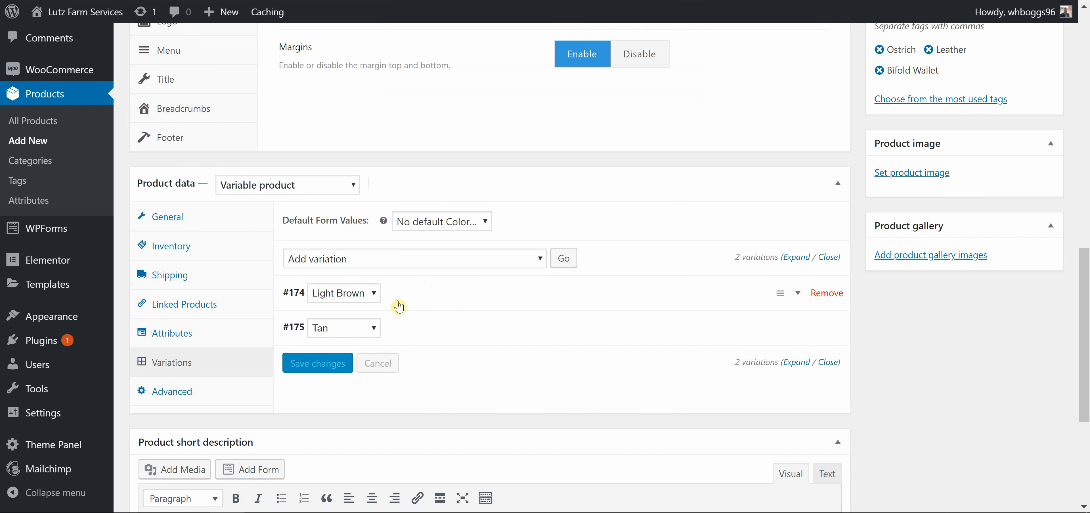
Set the Light Brown variation's regular price to 50 and enable stock management for it
{"action": "left_click", "coordinate": [448, 303]}
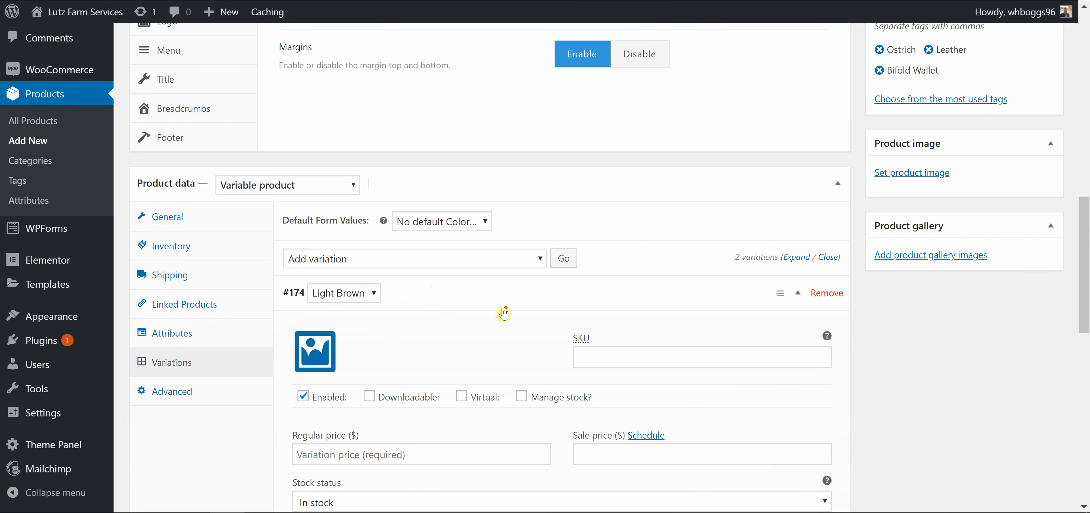
{"action": "scroll", "coordinate": [503, 314], "scroll_direction": "down", "scroll_amount": 3}
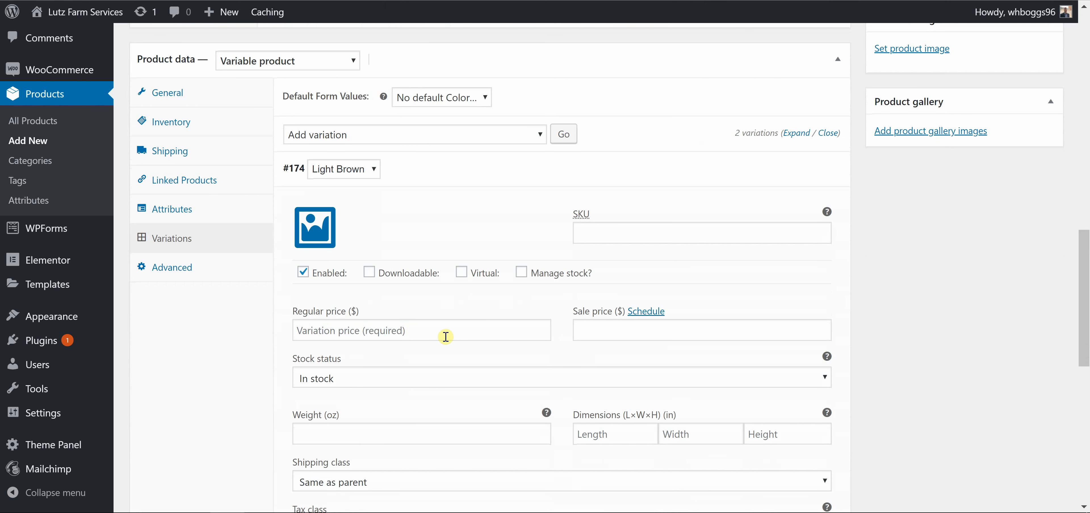
{"action": "left_click", "coordinate": [446, 336]}
{"action": "type", "text": "50"}
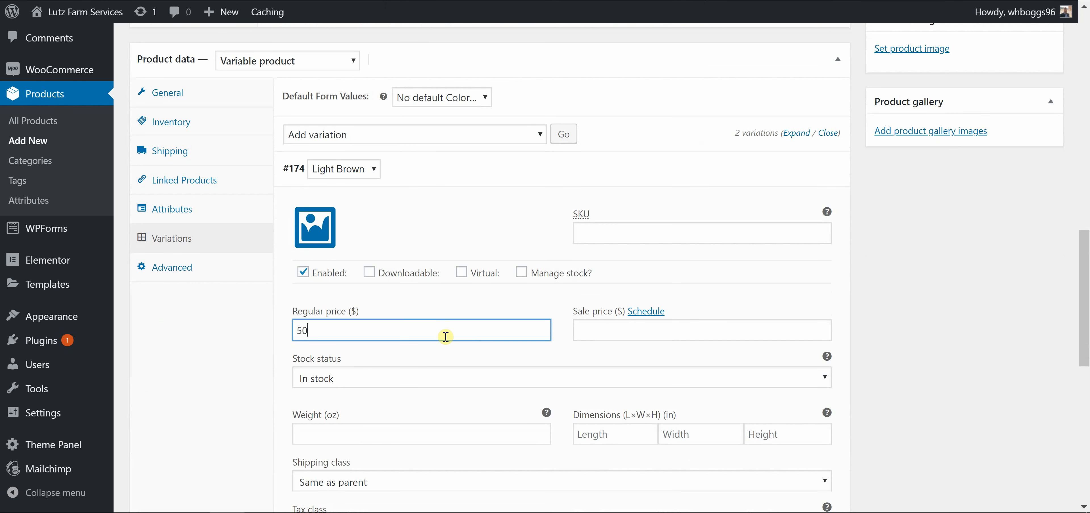
{"action": "left_click", "coordinate": [522, 274]}
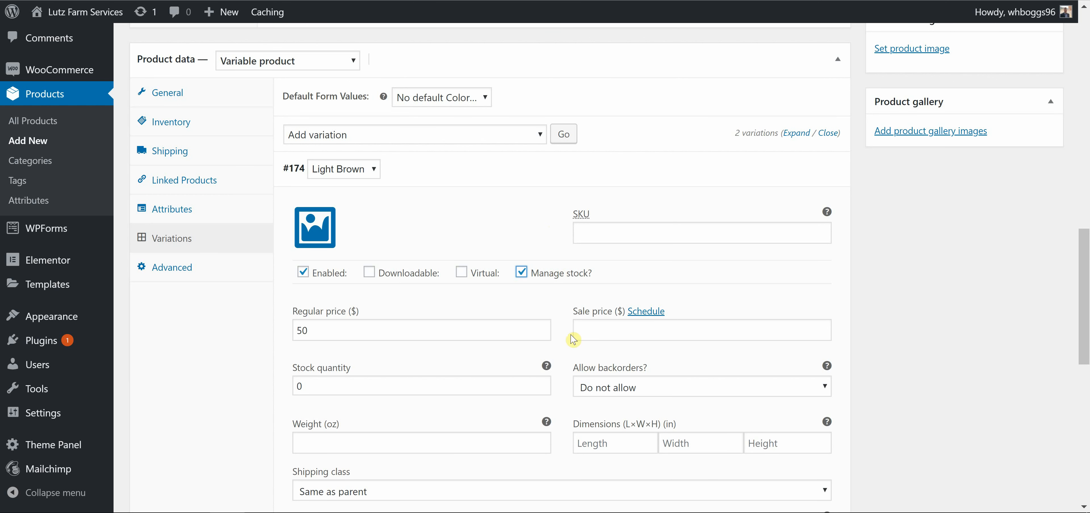
{"action": "scroll", "coordinate": [559, 327], "scroll_direction": "down", "scroll_amount": 1}
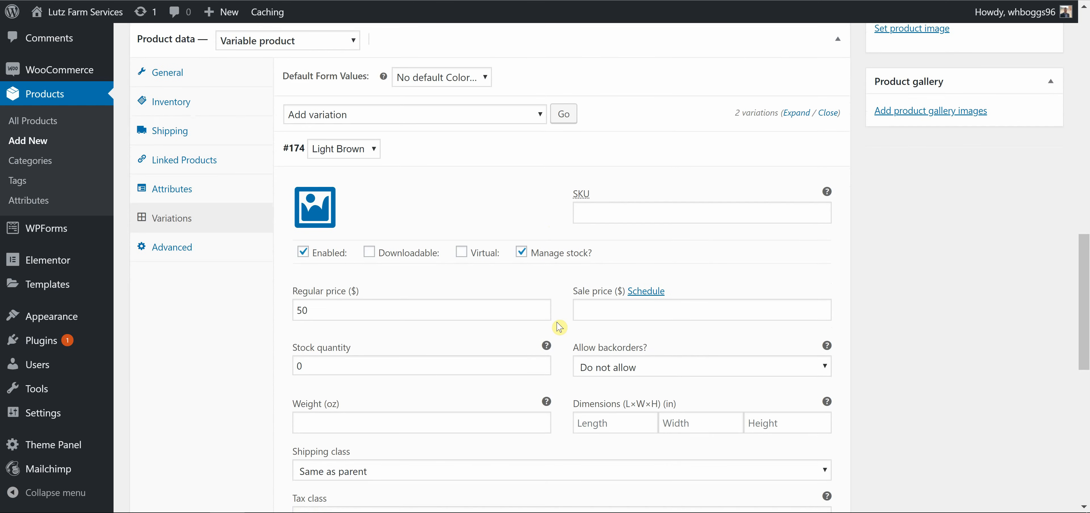
{"action": "scroll", "coordinate": [563, 288], "scroll_direction": "up", "scroll_amount": 2}
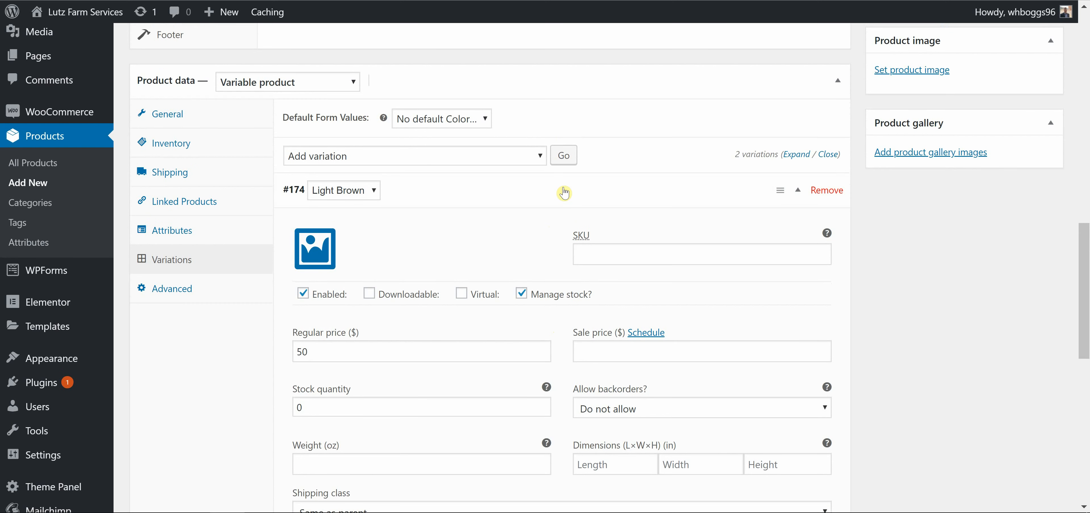
{"action": "left_click", "coordinate": [546, 193]}
Set the Tan variation's regular price to 50 and enable stock management for it
{"action": "left_click", "coordinate": [478, 226]}
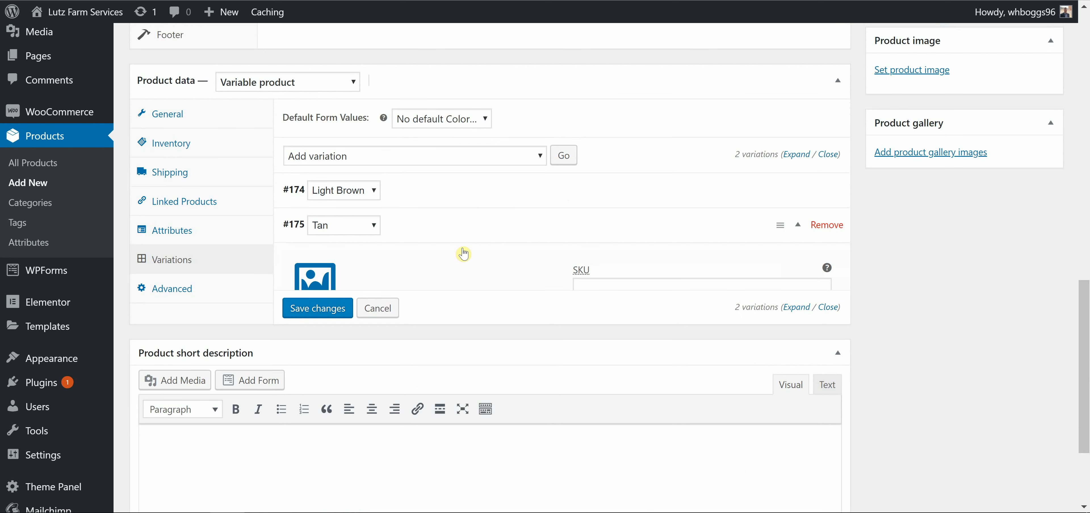
{"action": "left_click", "coordinate": [400, 384]}
{"action": "type", "text": "50"}
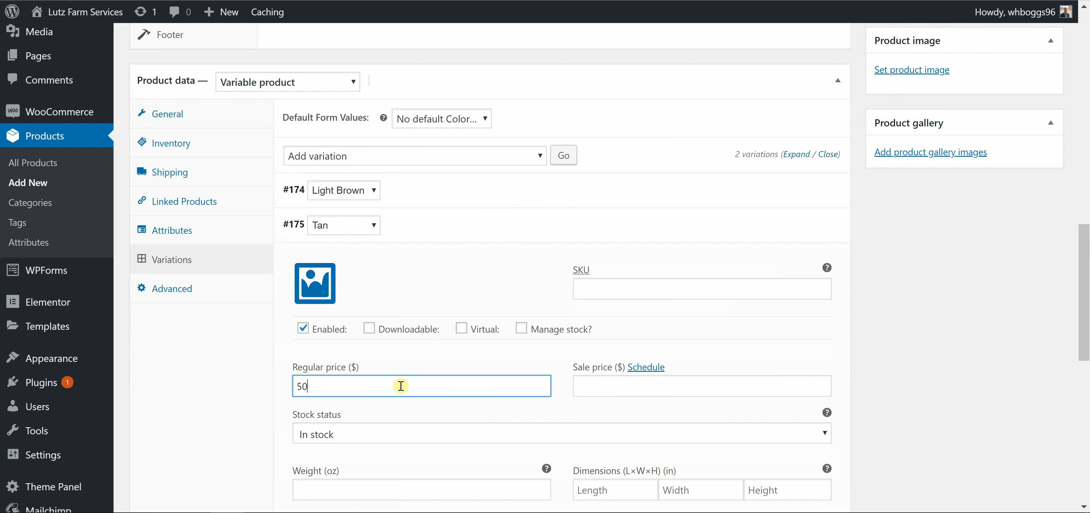
{"action": "left_click", "coordinate": [522, 328]}
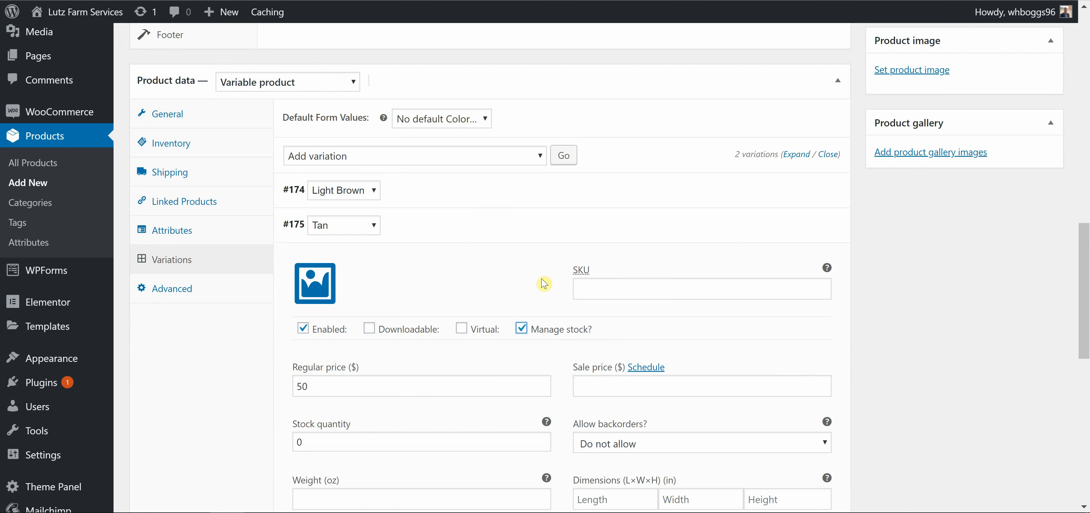
{"action": "scroll", "coordinate": [545, 284], "scroll_direction": "down", "scroll_amount": 4}
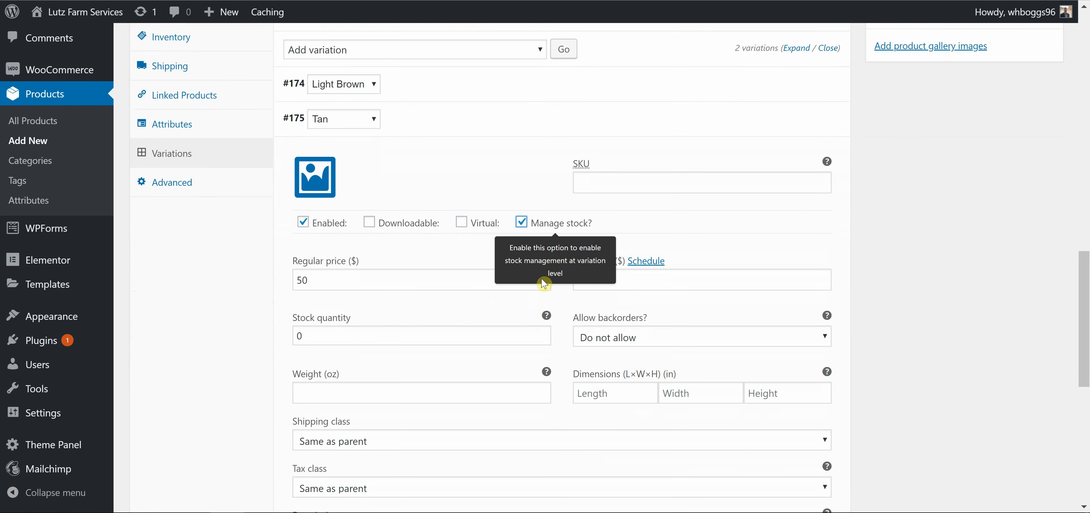
{"action": "scroll", "coordinate": [573, 273], "scroll_direction": "down", "scroll_amount": 1}
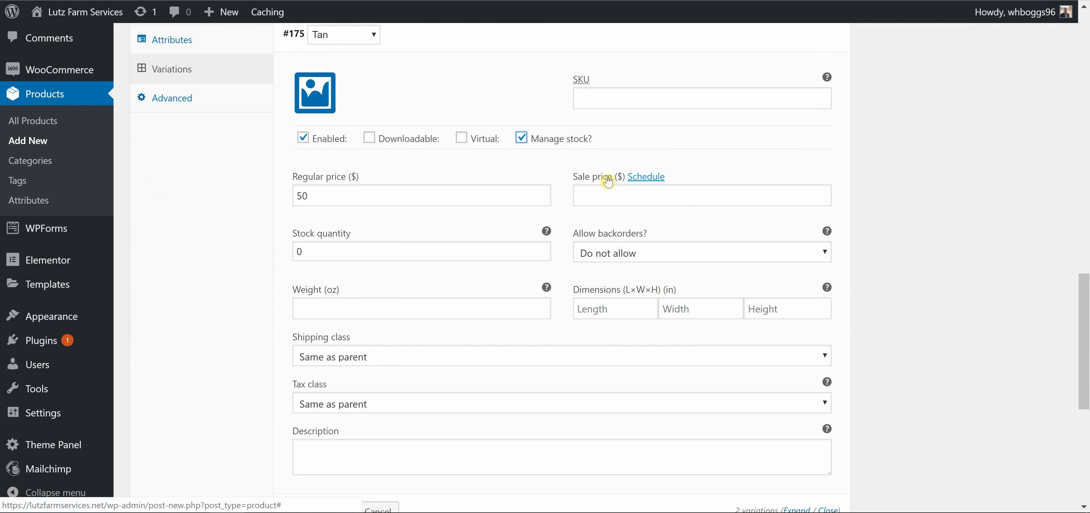
Review the Tan variation's stock quantity and description fields, and save the changes to the variations
{"action": "left_click", "coordinate": [527, 251]}
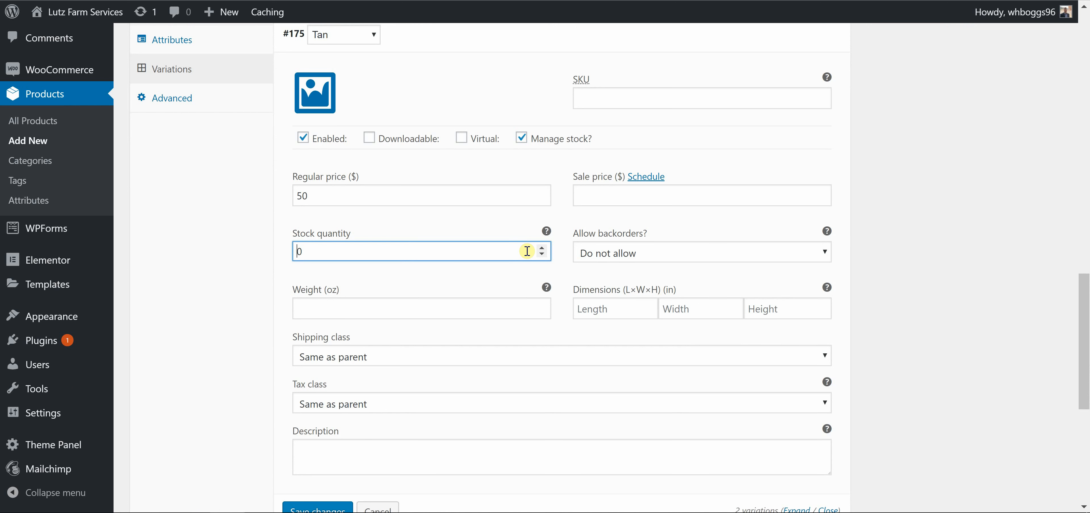
{"action": "left_click", "coordinate": [567, 243]}
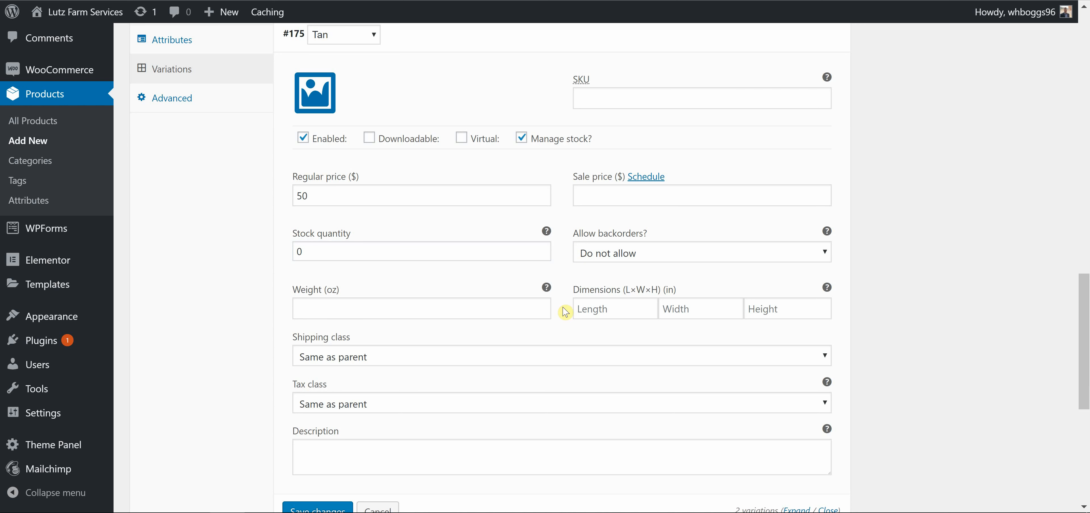
{"action": "scroll", "coordinate": [566, 312], "scroll_direction": "down", "scroll_amount": 2}
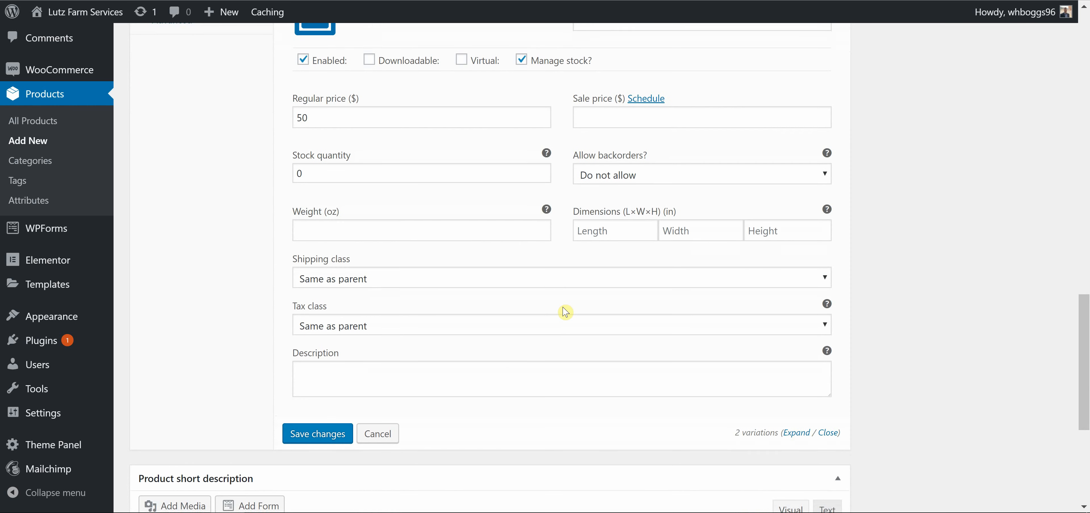
{"action": "left_click", "coordinate": [482, 378]}
{"action": "scroll", "coordinate": [482, 378], "scroll_direction": "up", "scroll_amount": 5}
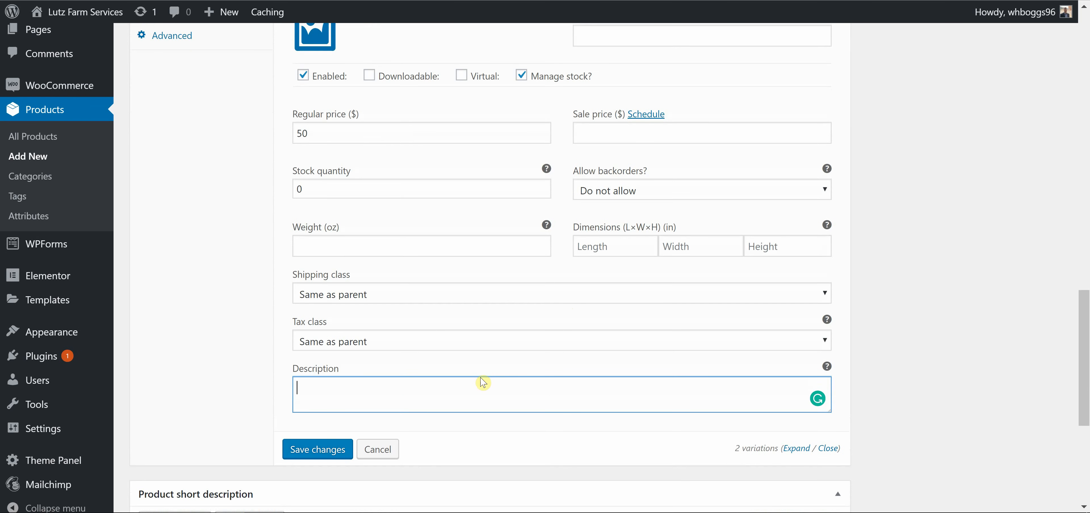
{"action": "scroll", "coordinate": [481, 377], "scroll_direction": "down", "scroll_amount": 4}
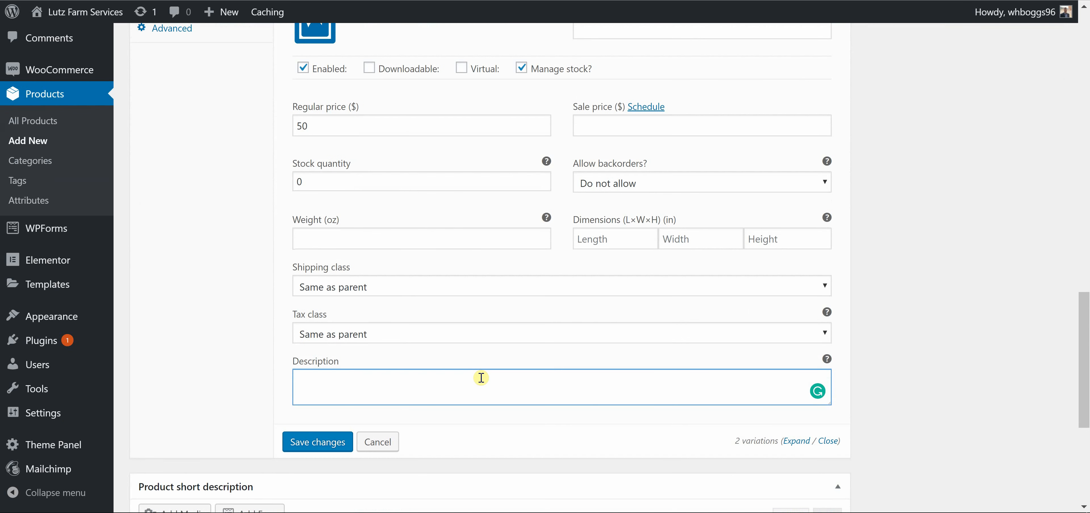
{"action": "left_click", "coordinate": [486, 356]}
{"action": "left_click", "coordinate": [298, 443]}
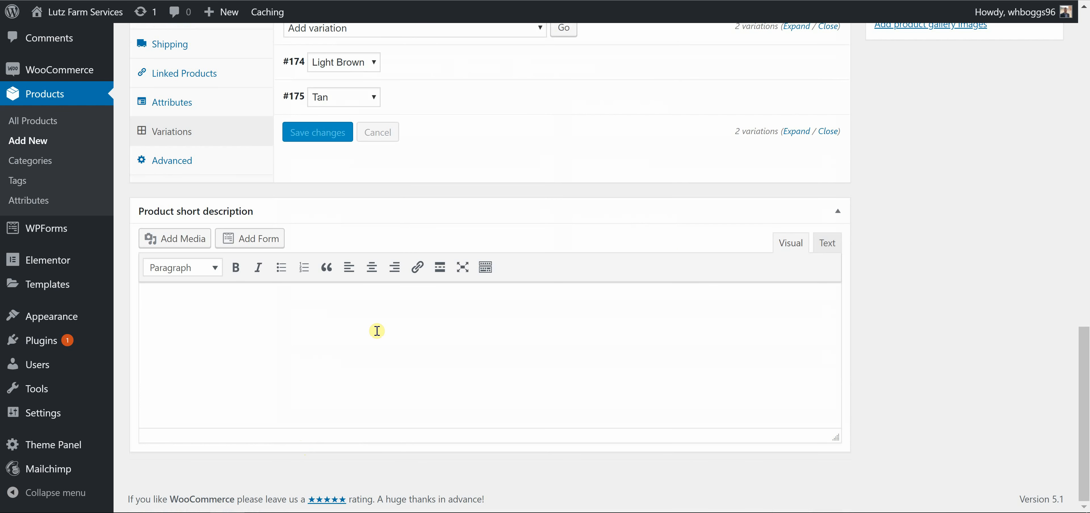
Write the product short description "Bifold wallet made from genuine ostrich leather."
{"action": "left_click", "coordinate": [377, 330]}
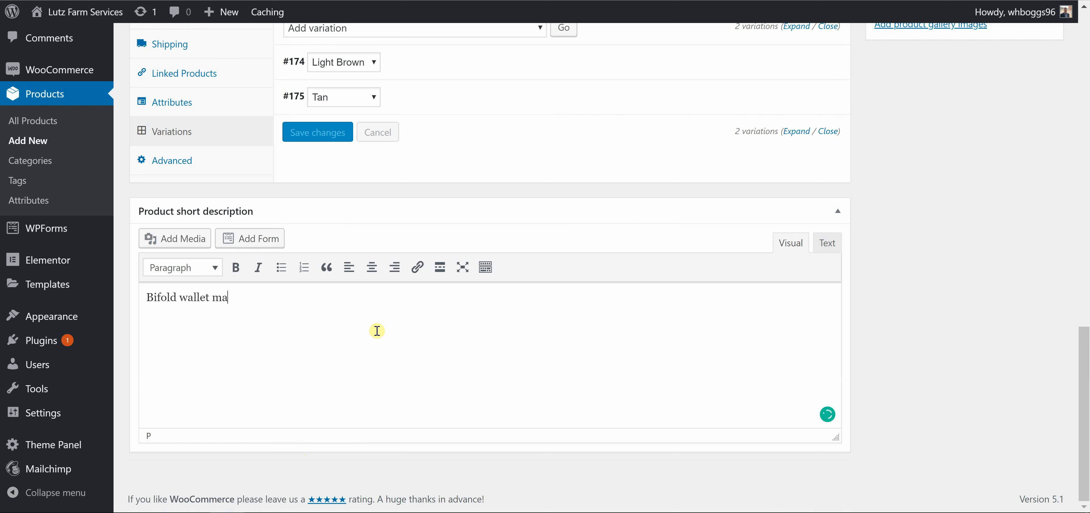
{"action": "type", "text": "from genuine os"}
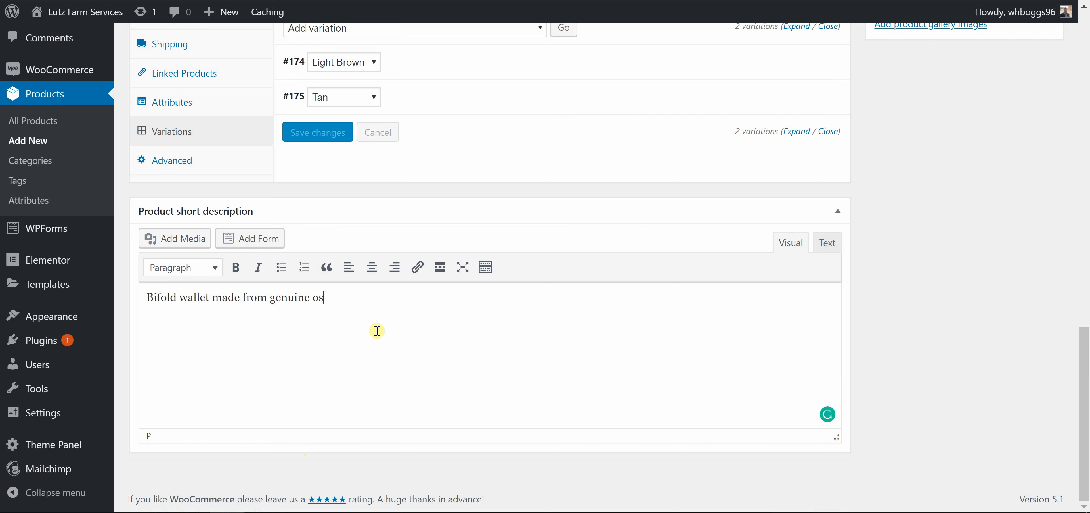
{"action": "type", "text": "trich leather."}
Upload the Ostrich_Leather_Bifold_Wallet picture from the computer for use as the product image
{"action": "scroll", "coordinate": [582, 236], "scroll_direction": "up", "scroll_amount": 6}
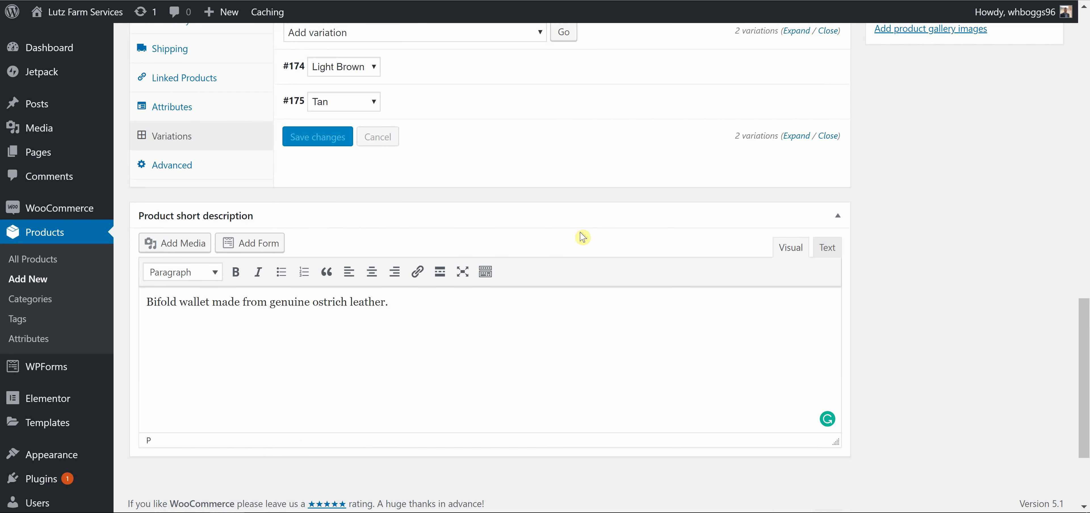
{"action": "scroll", "coordinate": [582, 236], "scroll_direction": "up", "scroll_amount": 3}
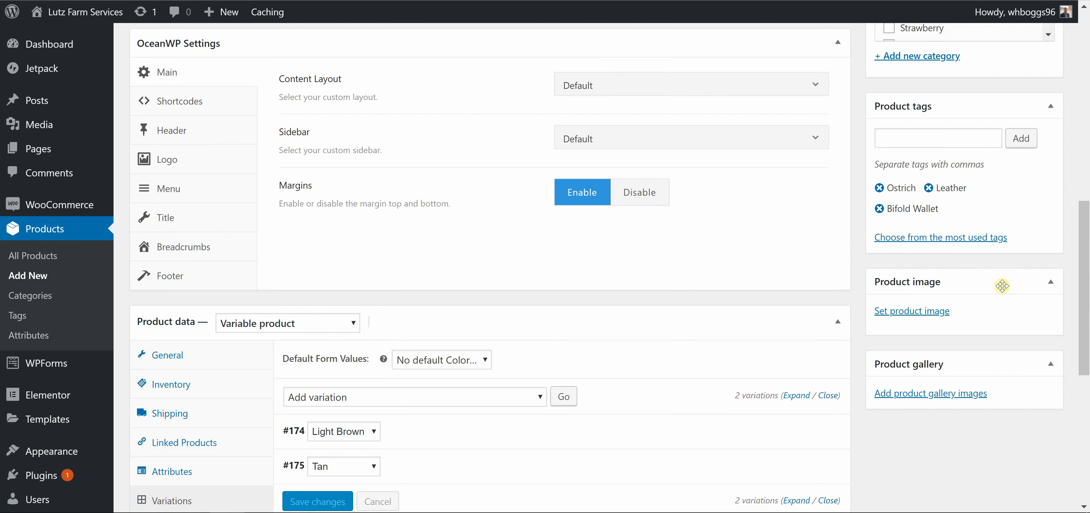
{"action": "left_click", "coordinate": [931, 313]}
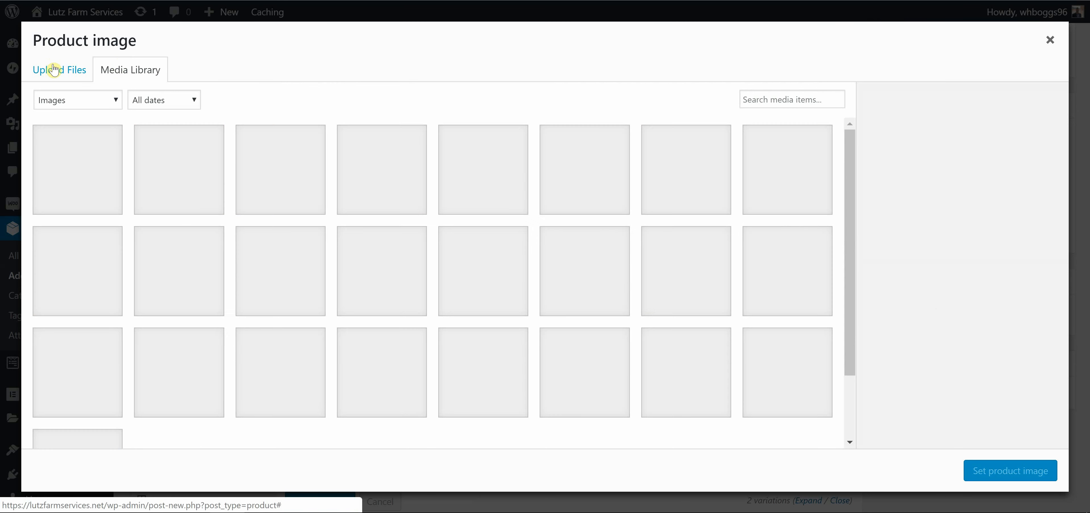
{"action": "left_click", "coordinate": [53, 69]}
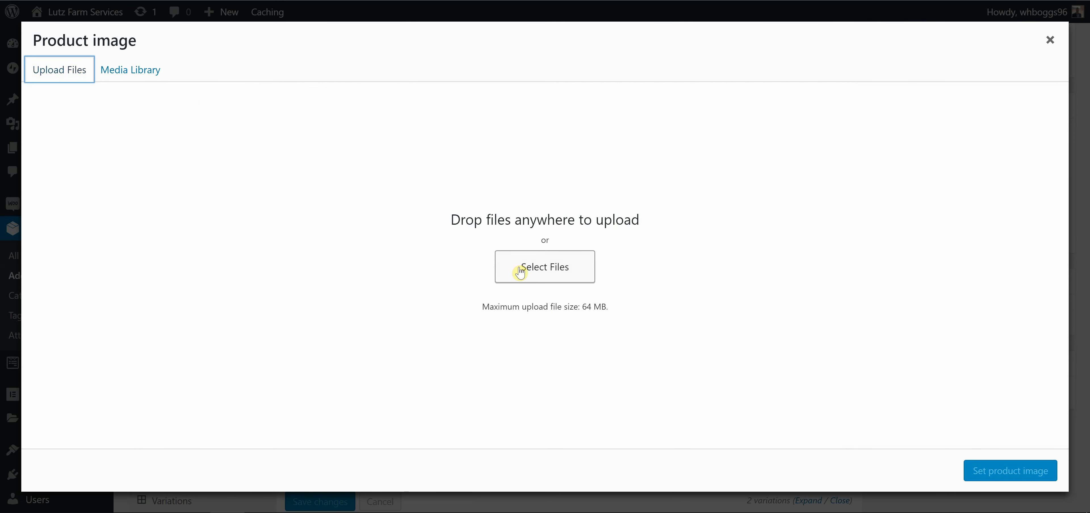
{"action": "left_click", "coordinate": [520, 272]}
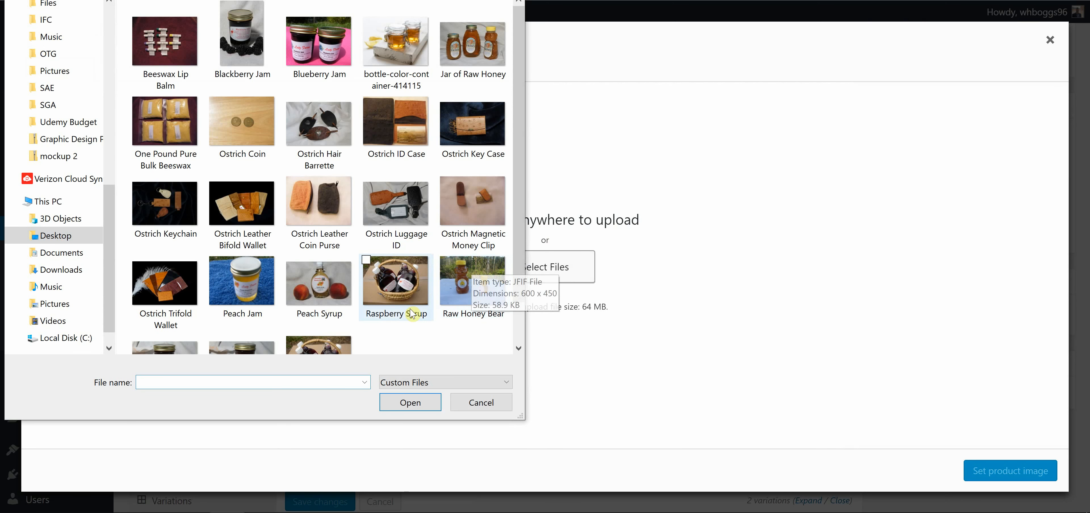
{"action": "scroll", "coordinate": [411, 313], "scroll_direction": "down", "scroll_amount": 1}
{"action": "scroll", "coordinate": [399, 316], "scroll_direction": "up", "scroll_amount": 1}
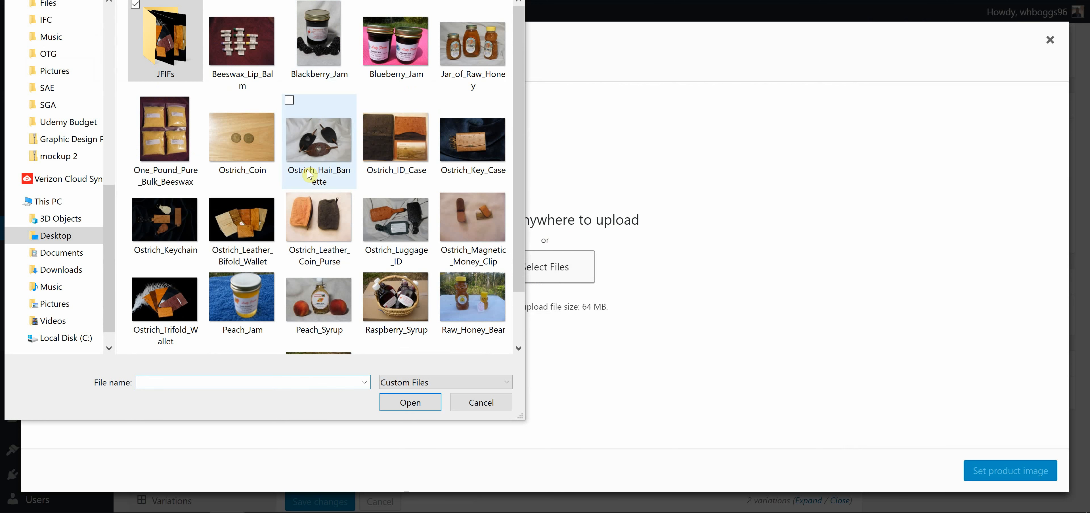
{"action": "scroll", "coordinate": [308, 174], "scroll_direction": "down", "scroll_amount": 1}
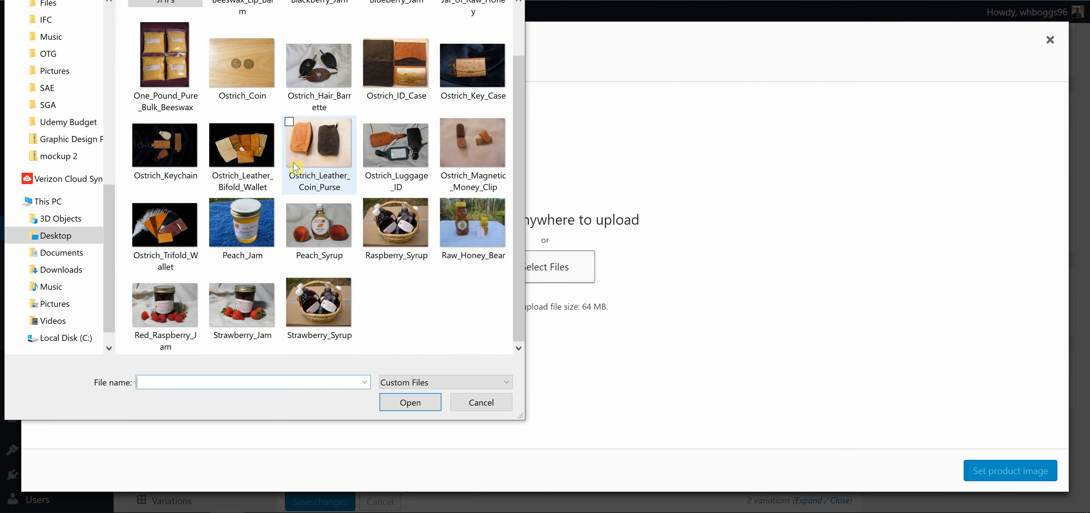
{"action": "double_click", "coordinate": [253, 168]}
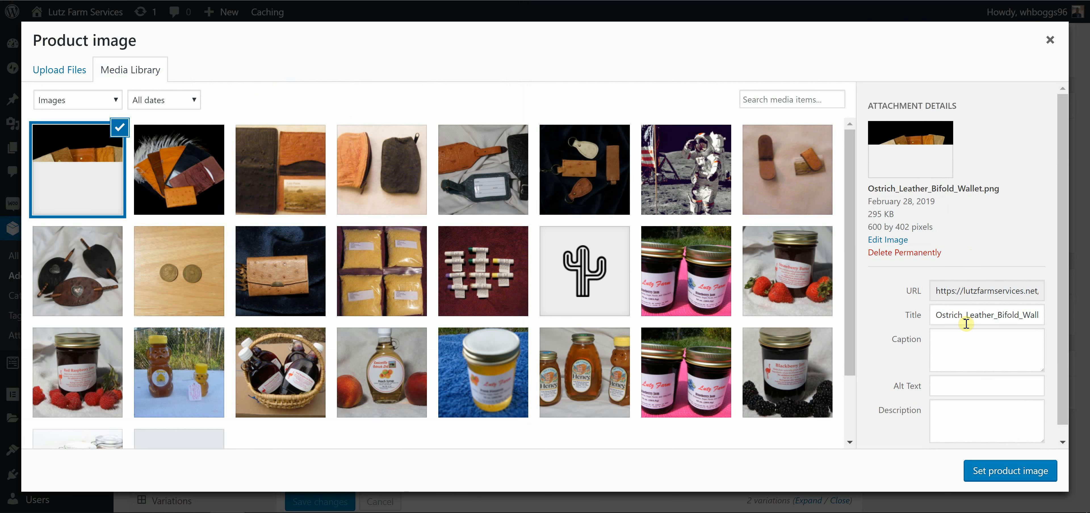
Change the uploaded image's title to "Lutz Farm Services Ostrich Leather Bifold Wallet", with spaces instead of underscores
{"action": "left_click", "coordinate": [968, 315]}
{"action": "key", "text": "BackSpace"}
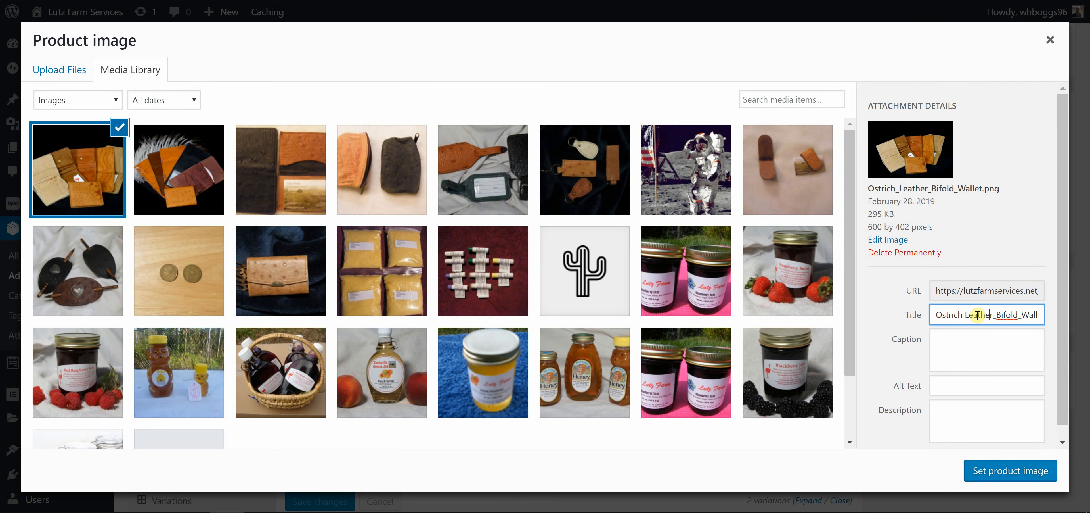
{"action": "key", "text": "BackSpace"}
{"action": "key", "text": "End"}
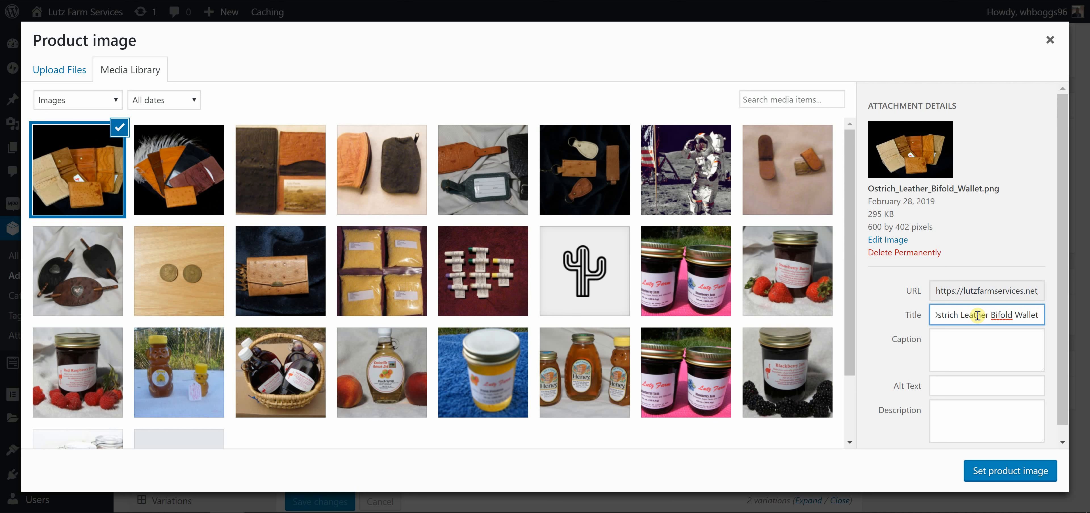
{"action": "key", "text": "Home"}
{"action": "type", "text": "Lutz"}
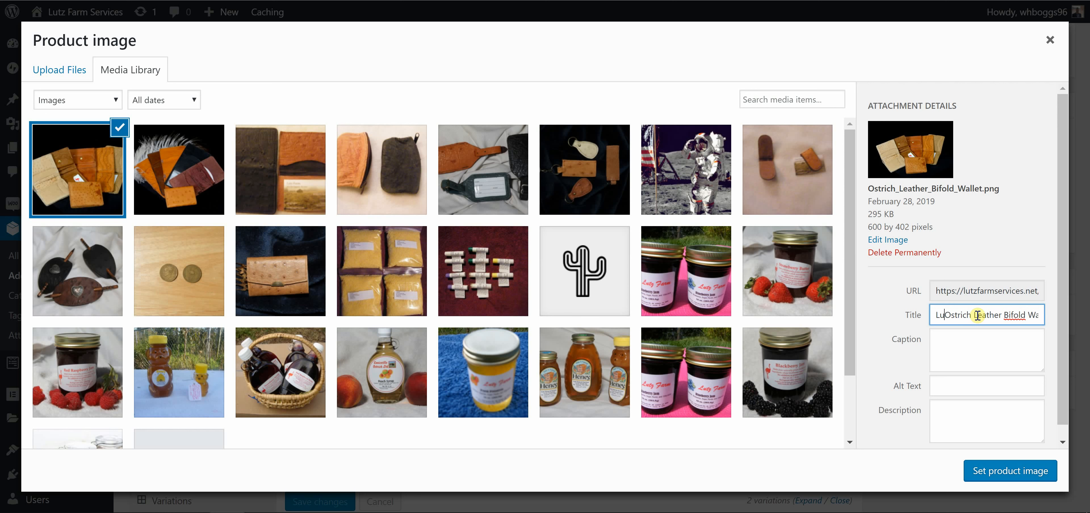
{"action": "type", "text": " Furam"}
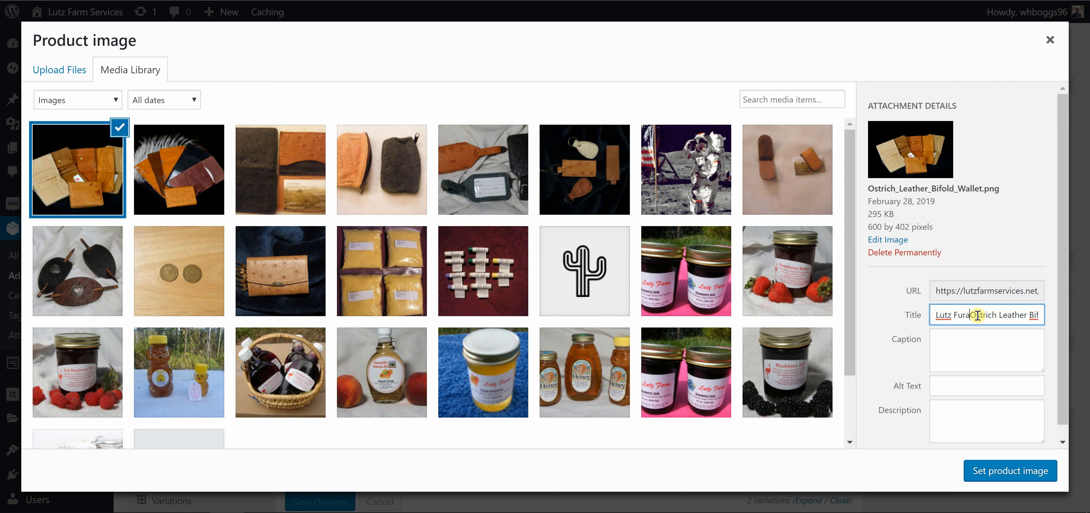
{"action": "key", "text": "BackSpace"}
{"action": "key", "text": "BackSpace"}
{"action": "key", "text": "BackSpace"}
{"action": "key", "text": "BackSpace"}
{"action": "type", "text": "arm Services"}
Copy the image's title into its alt text and set the picture as the product image
{"action": "key", "text": "ctrl+a"}
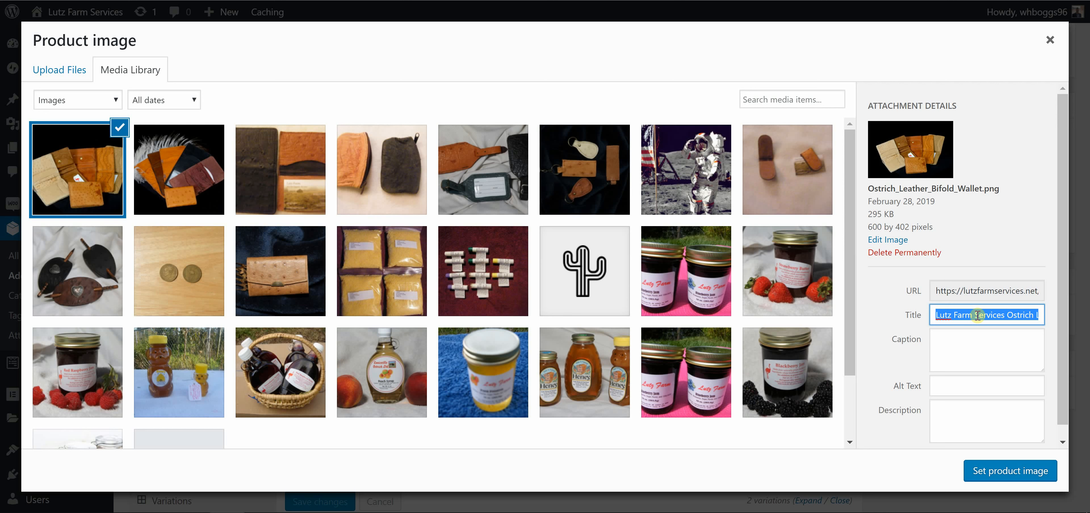
{"action": "left_click", "coordinate": [950, 389]}
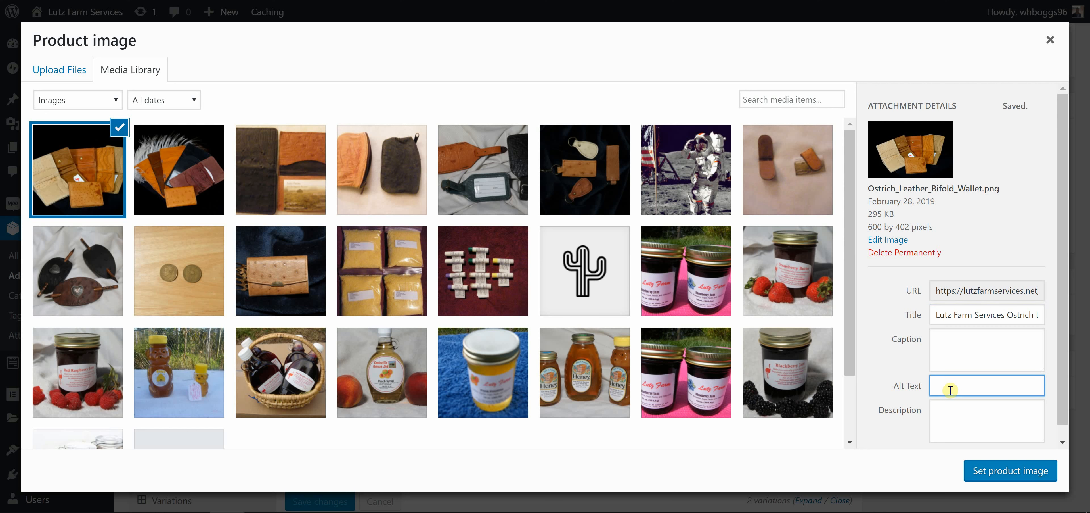
{"action": "key", "text": "ctrl+v"}
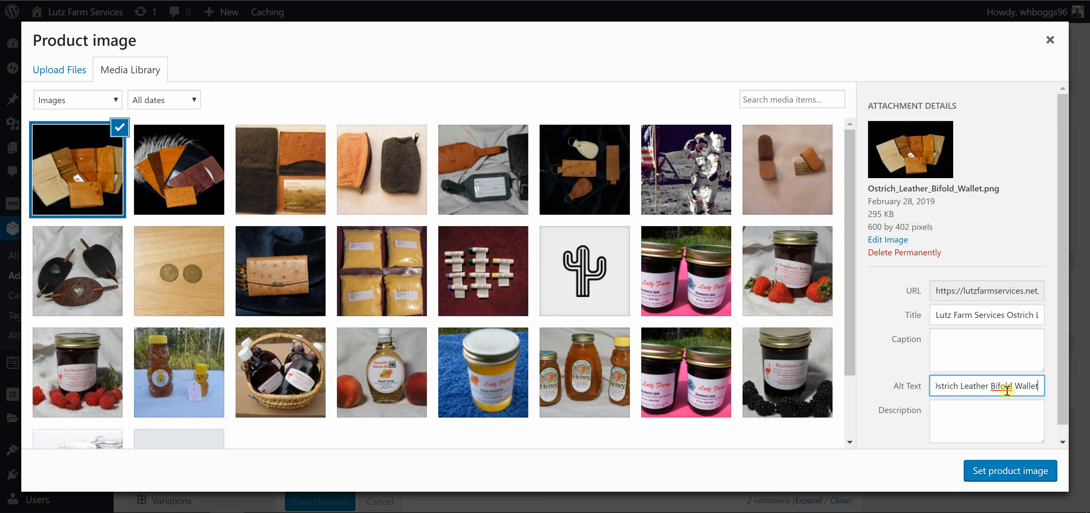
{"action": "left_click", "coordinate": [1000, 471]}
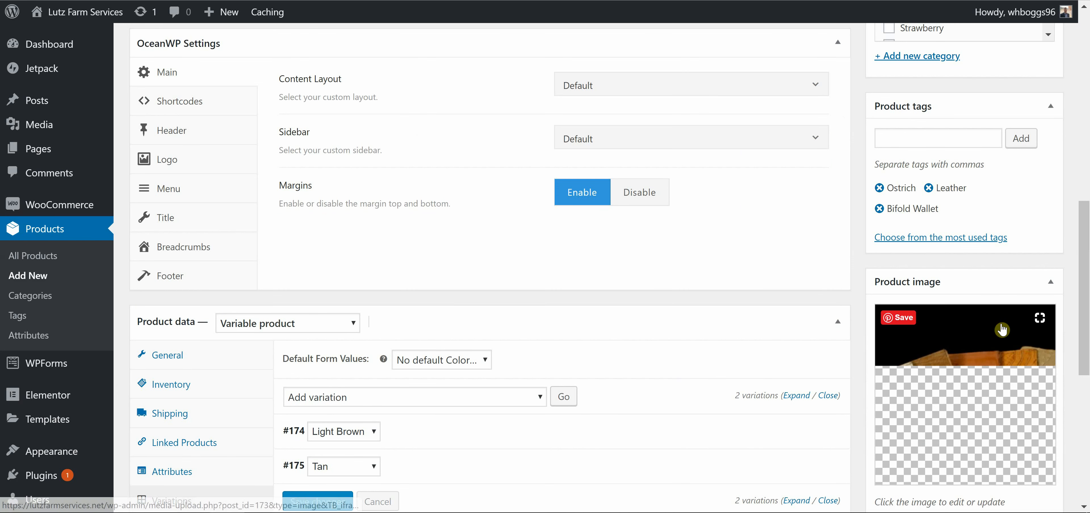
Review the new product's main description, product image, variations and short description for completeness
{"action": "scroll", "coordinate": [949, 358], "scroll_direction": "down", "scroll_amount": 5}
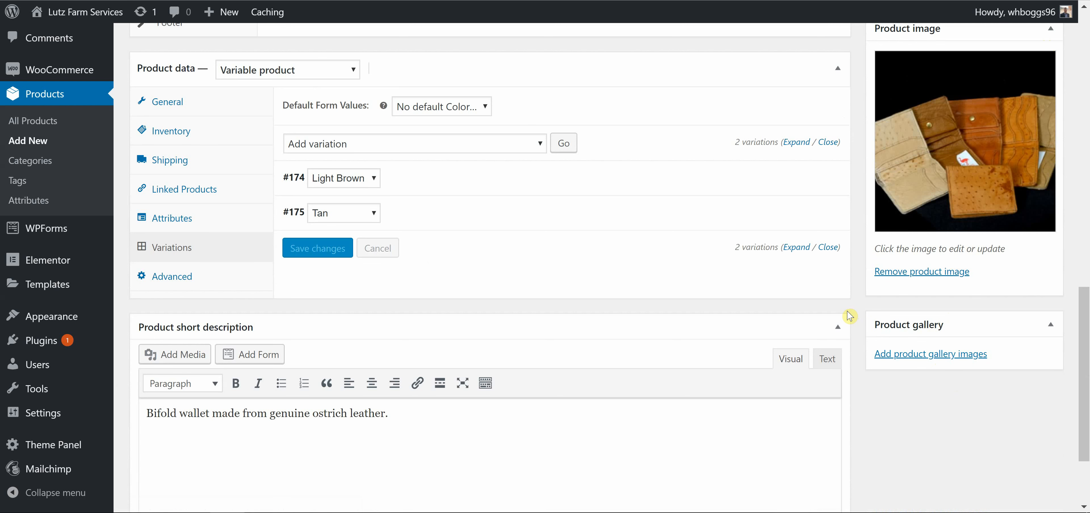
{"action": "scroll", "coordinate": [851, 316], "scroll_direction": "down", "scroll_amount": 1}
{"action": "scroll", "coordinate": [851, 316], "scroll_direction": "down", "scroll_amount": 3}
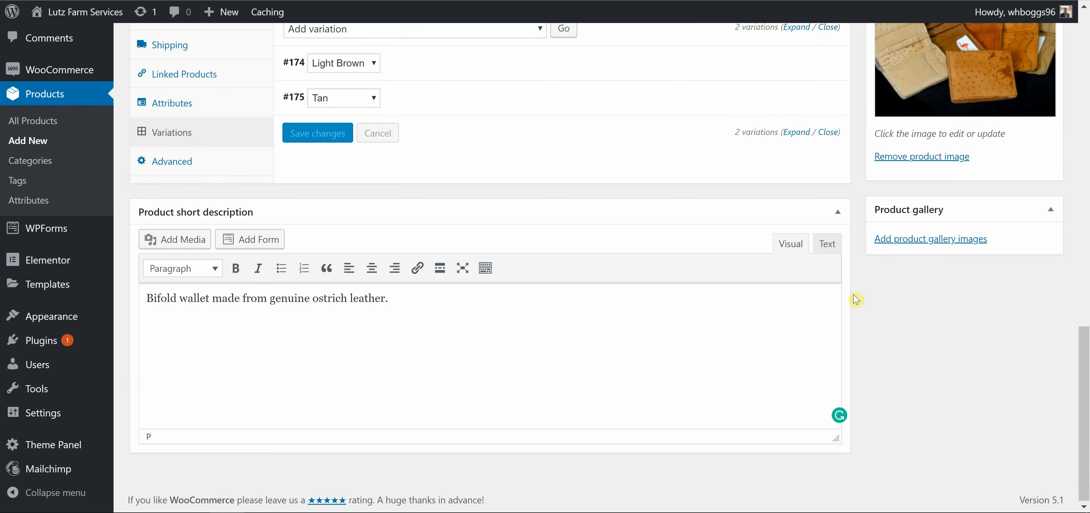
{"action": "scroll", "coordinate": [856, 299], "scroll_direction": "up", "scroll_amount": 1}
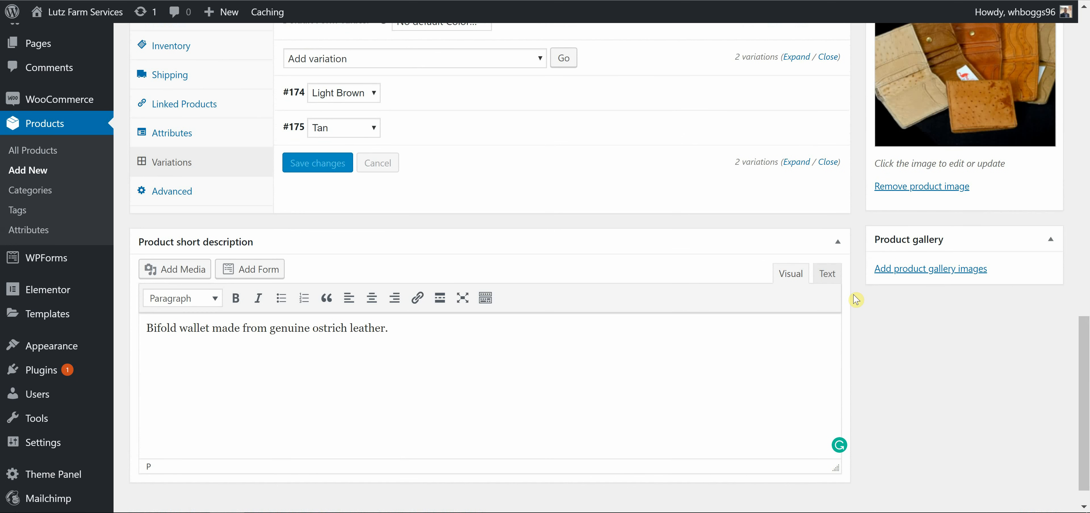
{"action": "scroll", "coordinate": [856, 299], "scroll_direction": "up", "scroll_amount": 2}
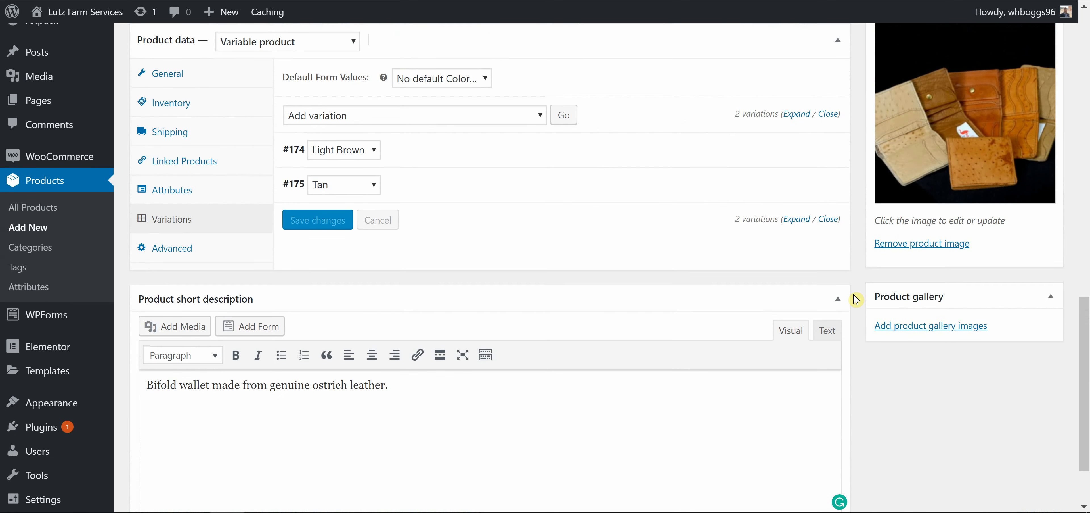
{"action": "scroll", "coordinate": [856, 299], "scroll_direction": "up", "scroll_amount": 1}
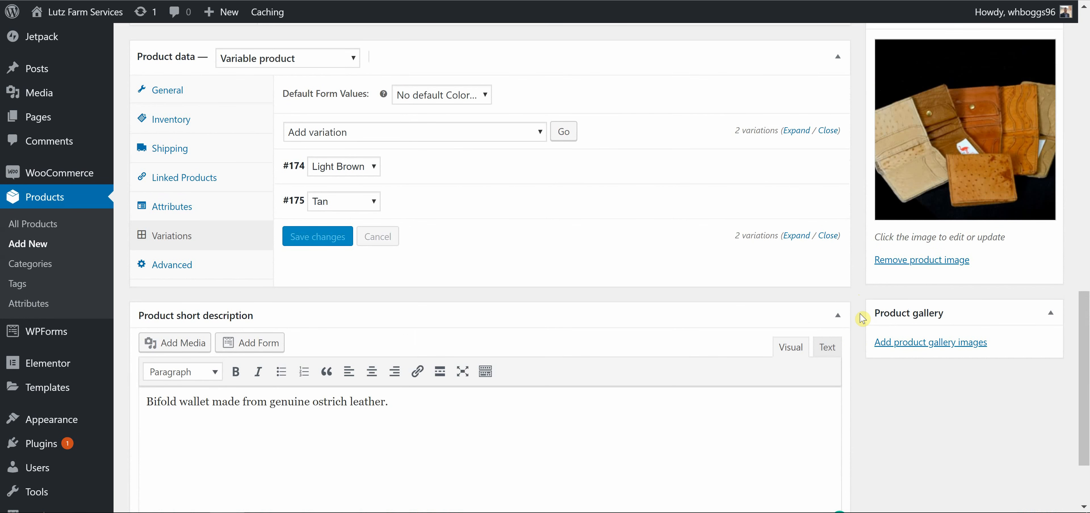
{"action": "scroll", "coordinate": [862, 319], "scroll_direction": "up", "scroll_amount": 20}
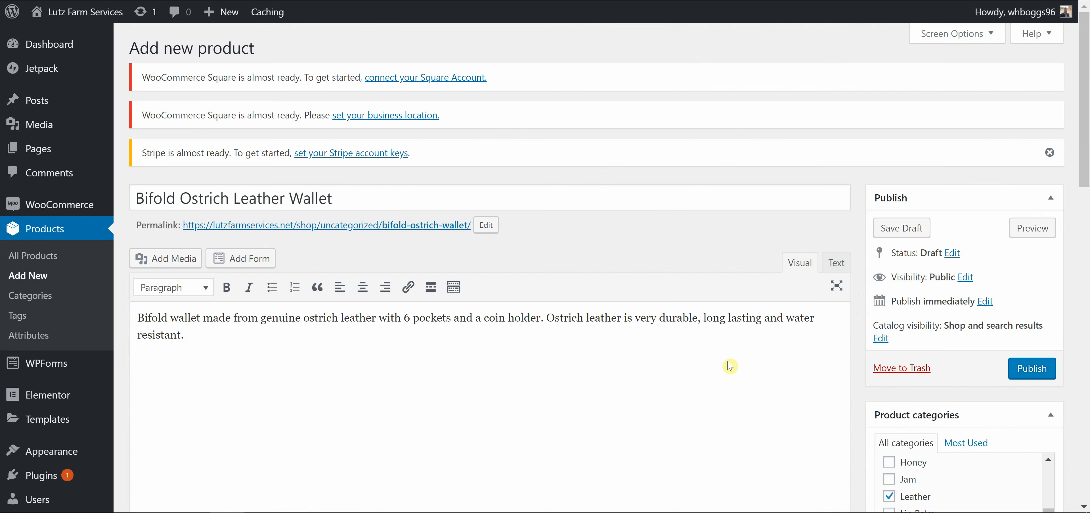
{"action": "scroll", "coordinate": [565, 400], "scroll_direction": "down", "scroll_amount": 15}
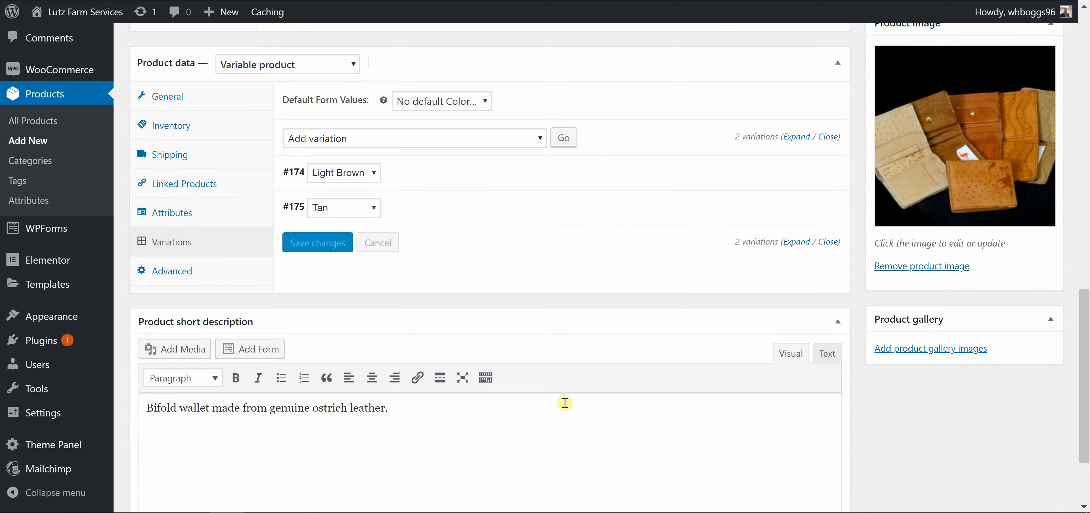
{"action": "scroll", "coordinate": [563, 400], "scroll_direction": "down", "scroll_amount": 1}
Expand the Light Brown variation to check its price and stock settings, and collapse it again
{"action": "scroll", "coordinate": [565, 404], "scroll_direction": "up", "scroll_amount": 4}
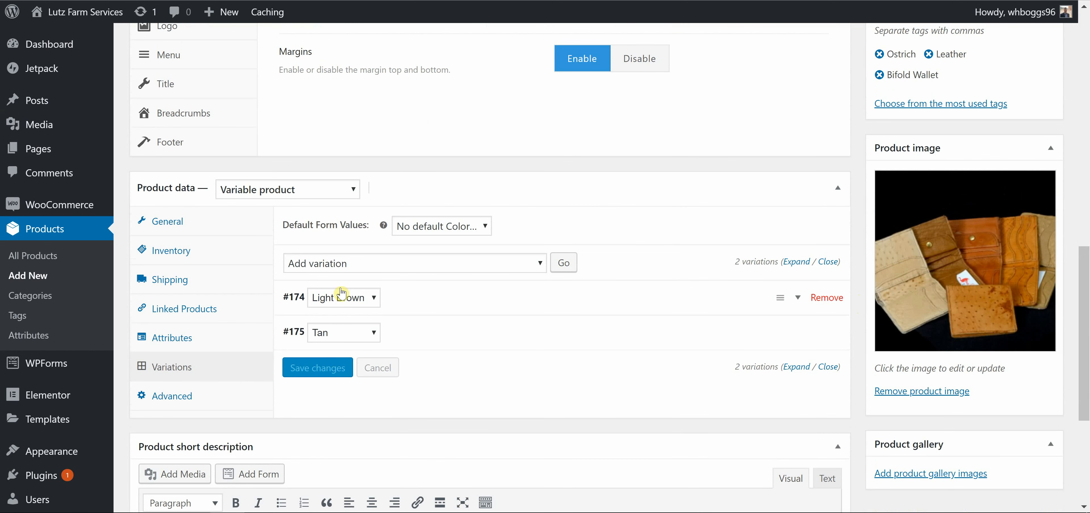
{"action": "left_click", "coordinate": [465, 292]}
{"action": "scroll", "coordinate": [495, 381], "scroll_direction": "down", "scroll_amount": 1}
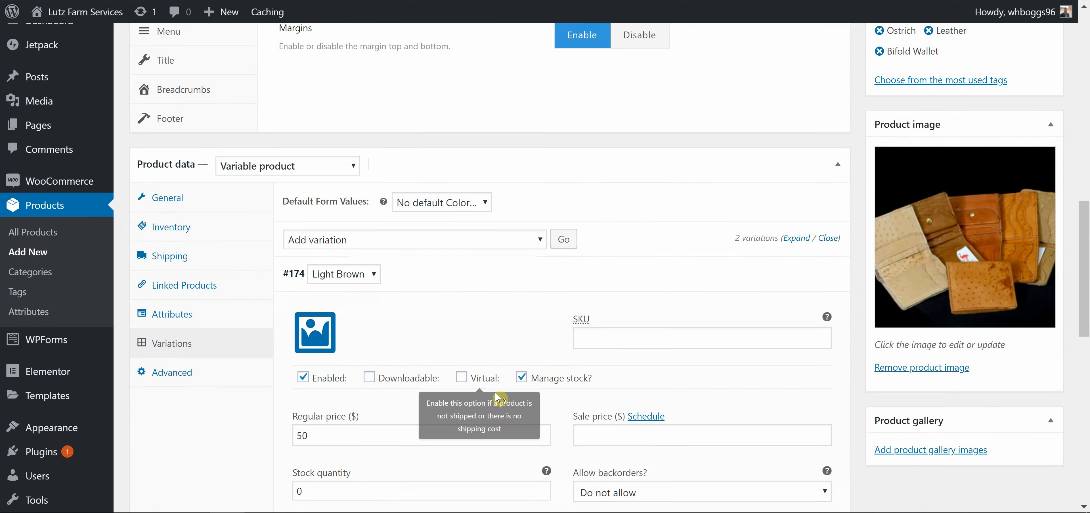
{"action": "scroll", "coordinate": [498, 398], "scroll_direction": "down", "scroll_amount": 3}
{"action": "scroll", "coordinate": [495, 397], "scroll_direction": "up", "scroll_amount": 4}
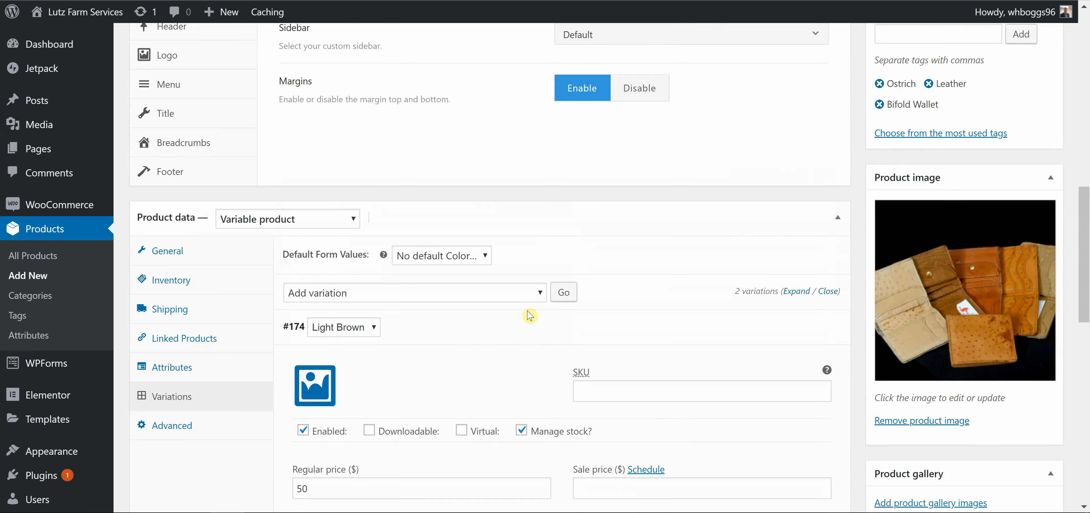
{"action": "left_click", "coordinate": [519, 332]}
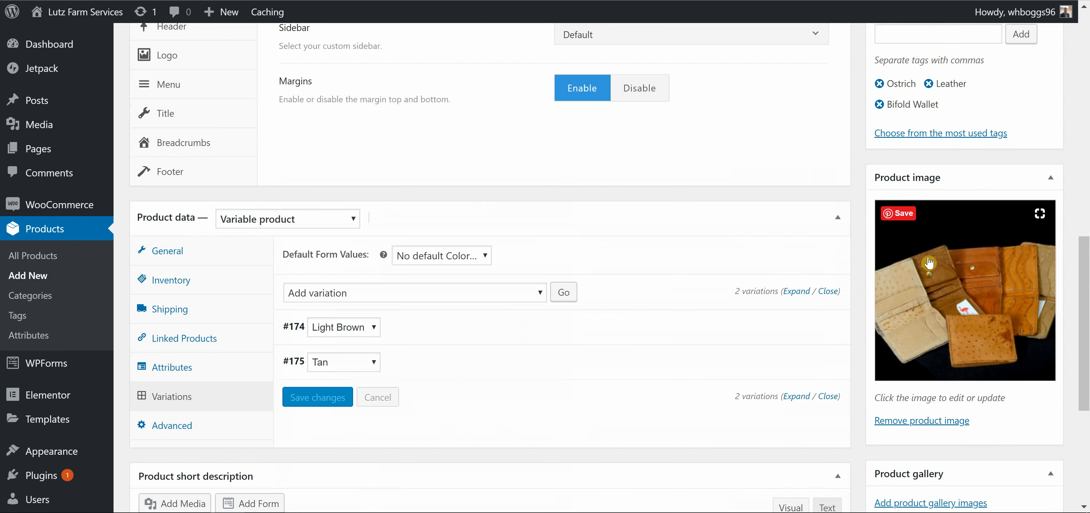
Check the selected tags and categories and publish the Bifold Ostrich Leather Wallet product
{"action": "scroll", "coordinate": [929, 264], "scroll_direction": "up", "scroll_amount": 5}
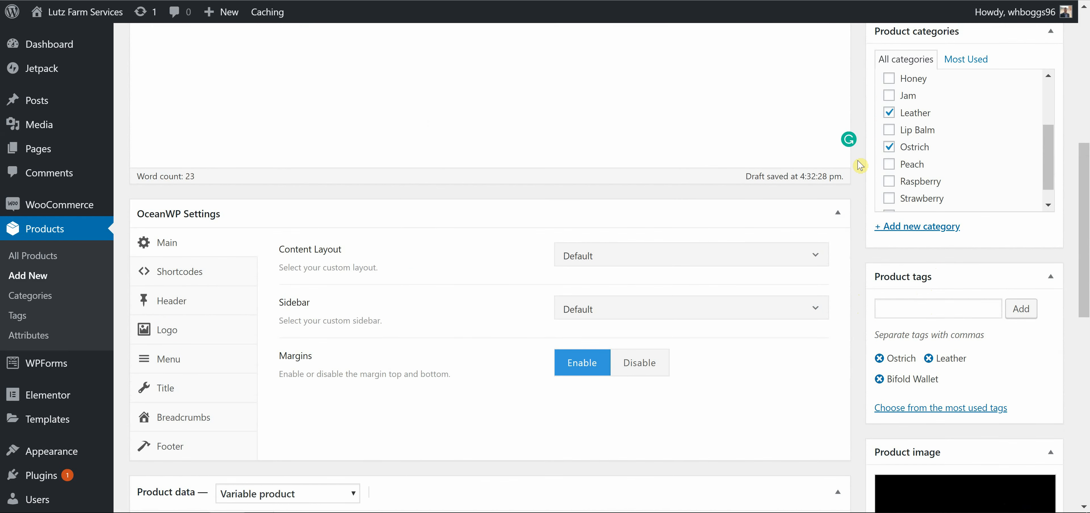
{"action": "scroll", "coordinate": [861, 165], "scroll_direction": "up", "scroll_amount": 2}
{"action": "scroll", "coordinate": [906, 261], "scroll_direction": "up", "scroll_amount": 2}
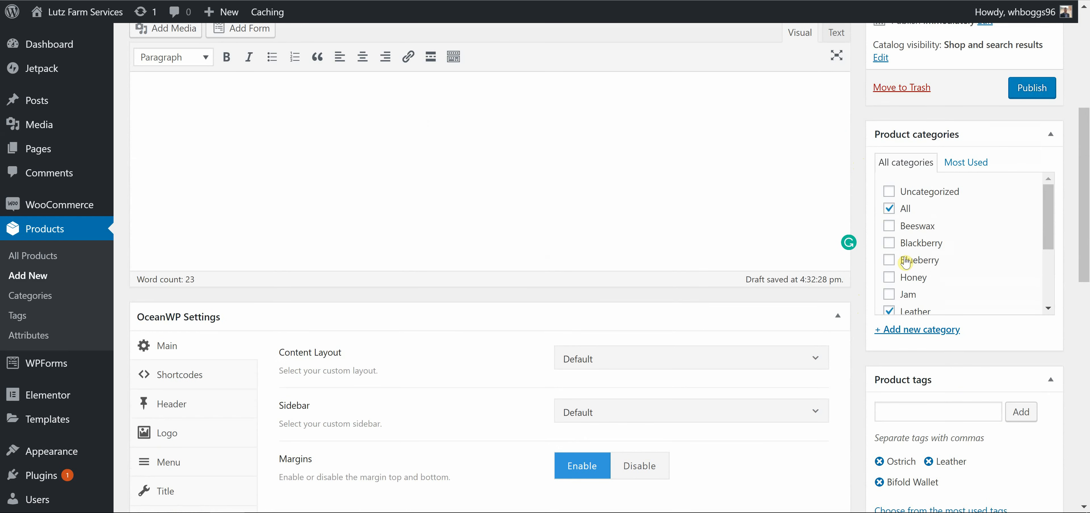
{"action": "scroll", "coordinate": [813, 200], "scroll_direction": "up", "scroll_amount": 3}
{"action": "scroll", "coordinate": [813, 200], "scroll_direction": "up", "scroll_amount": 3}
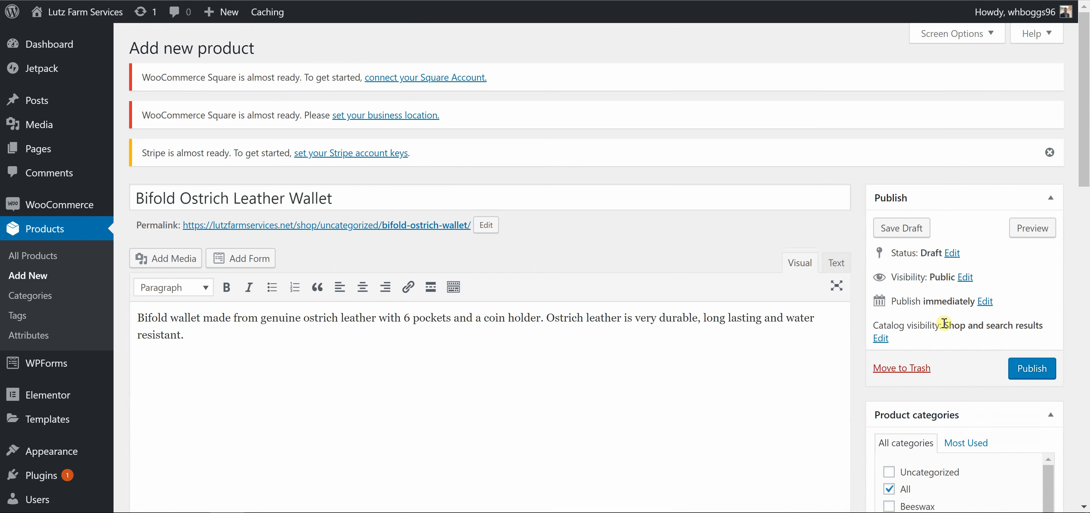
{"action": "left_click", "coordinate": [1021, 373]}
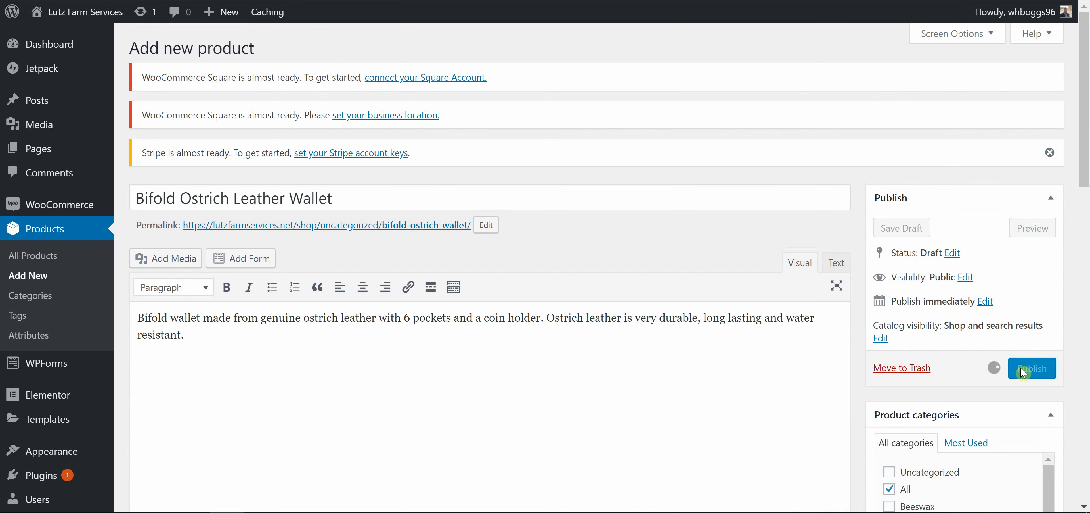